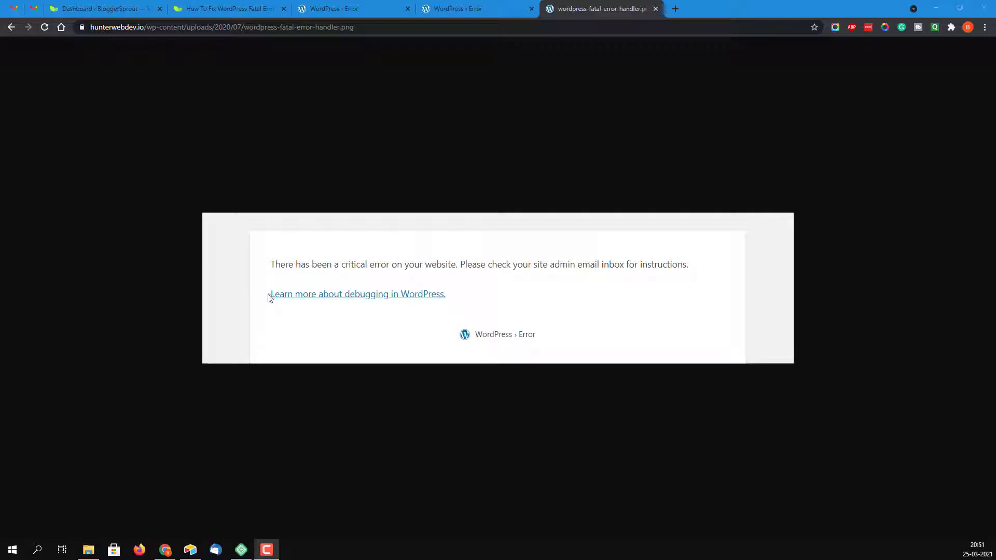
# Step: Bring up the tutsbloggersprout.local front page and reload it to check for the fatal error
pyautogui.click(455, 9)
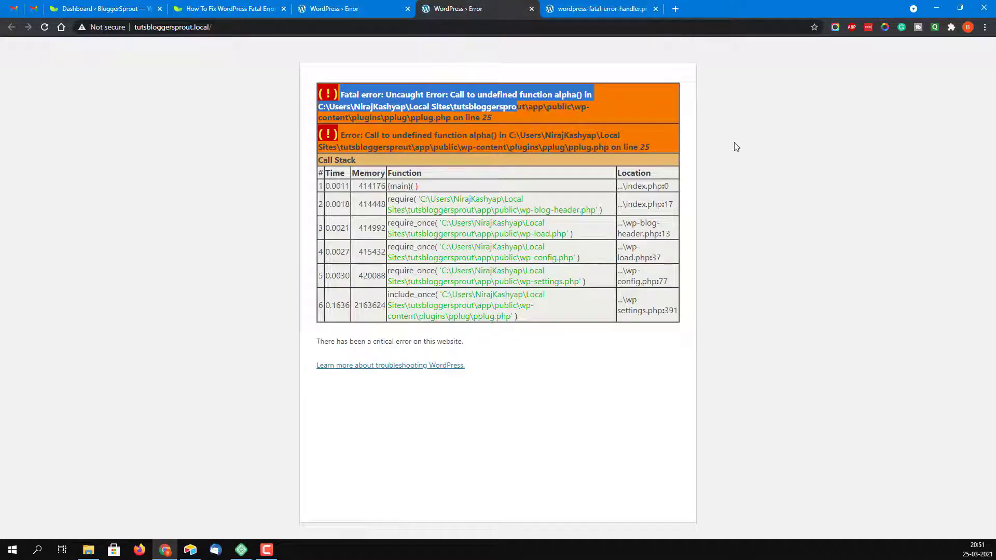
pyautogui.click(363, 87)
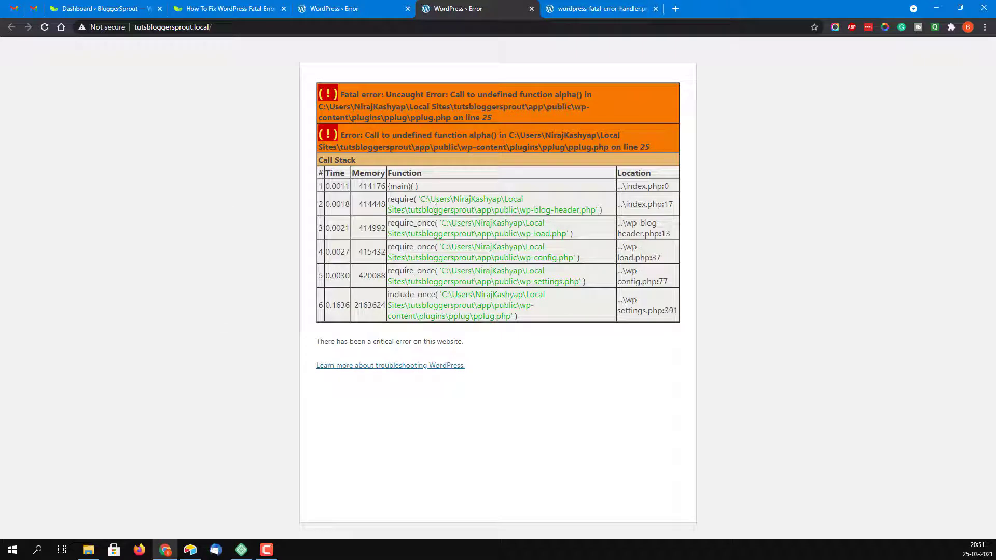
pyautogui.click(166, 27)
pyautogui.click(176, 96)
pyautogui.moveTo(161, 27); pyautogui.dragTo(212, 27)
pyautogui.click(44, 29)
# Step: Examine the critical error message and the call stack on the site's front page
pyautogui.moveTo(317, 341); pyautogui.dragTo(489, 354)
pyautogui.click(460, 347)
pyautogui.moveTo(330, 342); pyautogui.dragTo(461, 340)
pyautogui.click(486, 352)
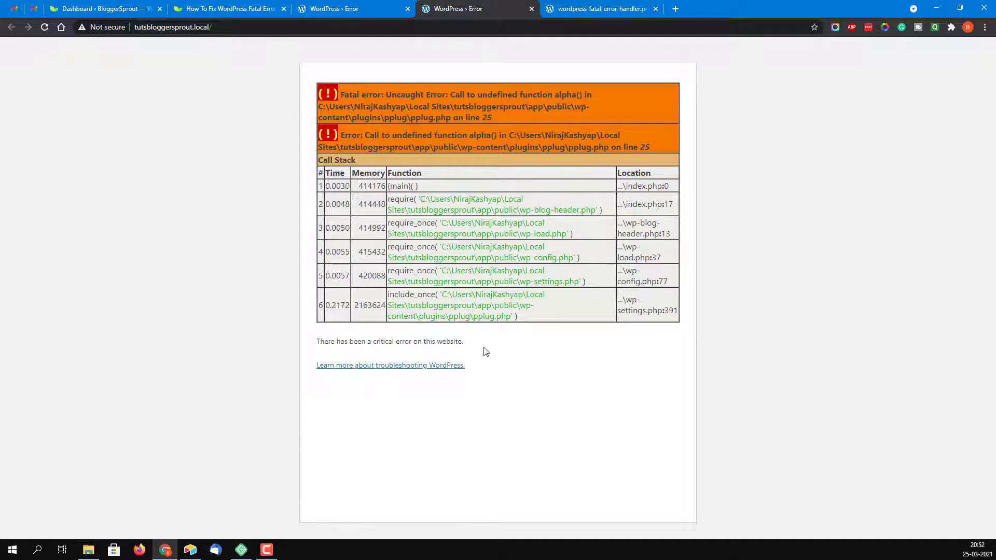
pyautogui.moveTo(319, 84); pyautogui.dragTo(675, 282)
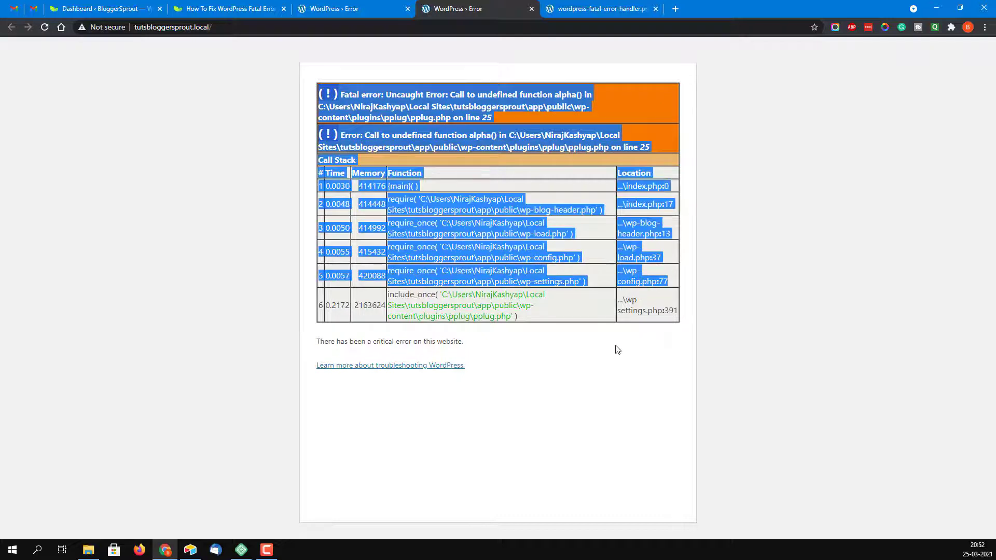
pyautogui.click(507, 291)
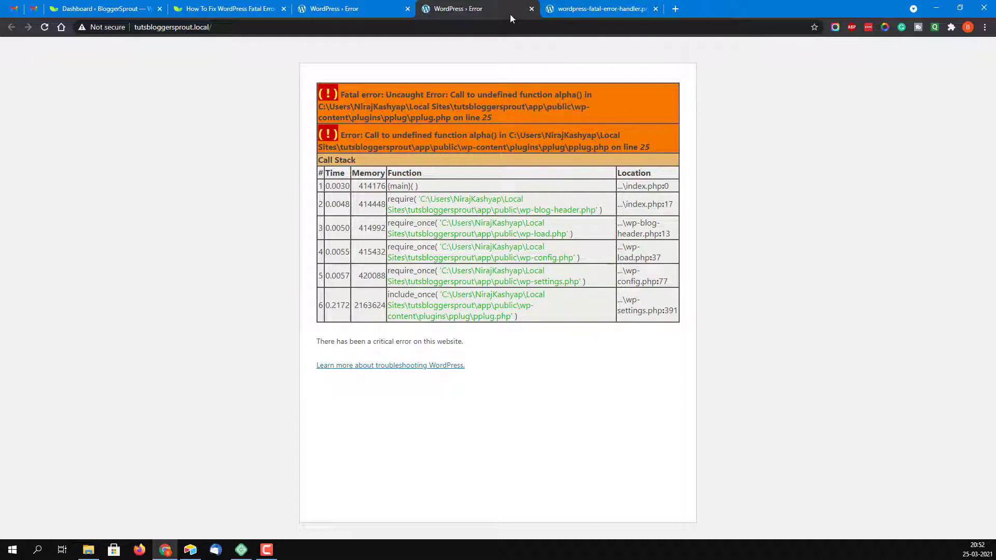
# Step: Compare the wordpress-fatal-error-handler.png example with the critical error text on the site's front page
pyautogui.click(596, 11)
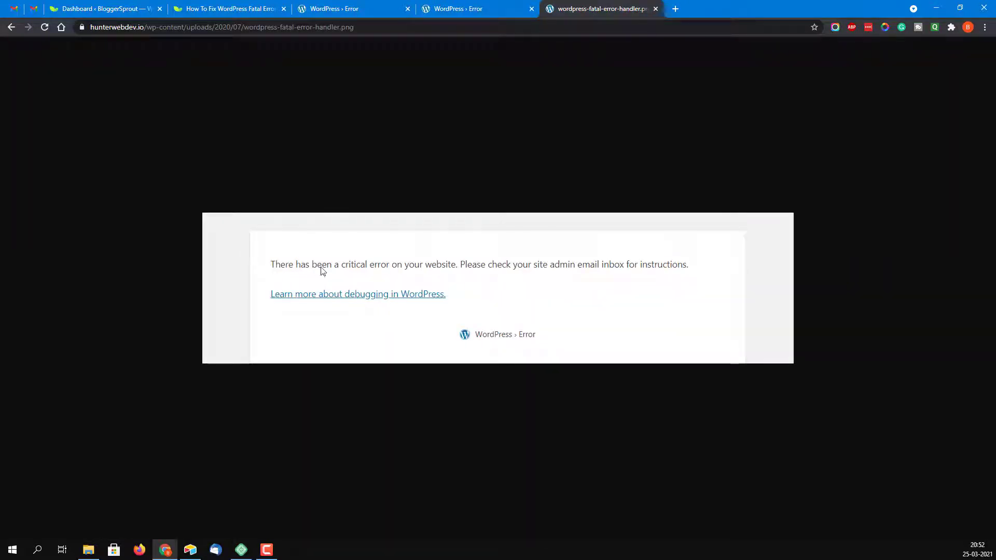
pyautogui.click(488, 9)
pyautogui.moveTo(317, 341); pyautogui.dragTo(506, 374)
pyautogui.click(513, 256)
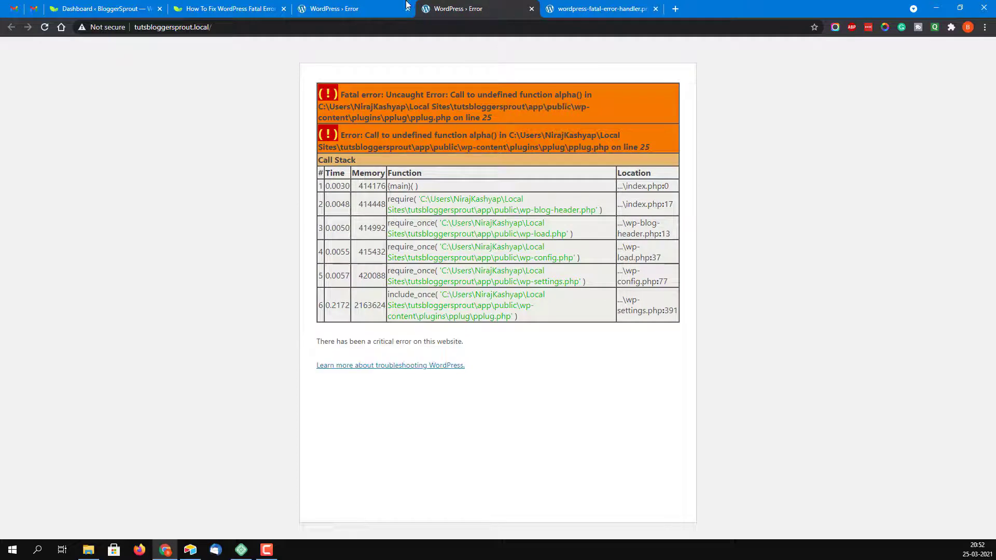
# Step: Reload the site's wp-admin plugins page to check whether the admin area also shows the error
pyautogui.click(349, 10)
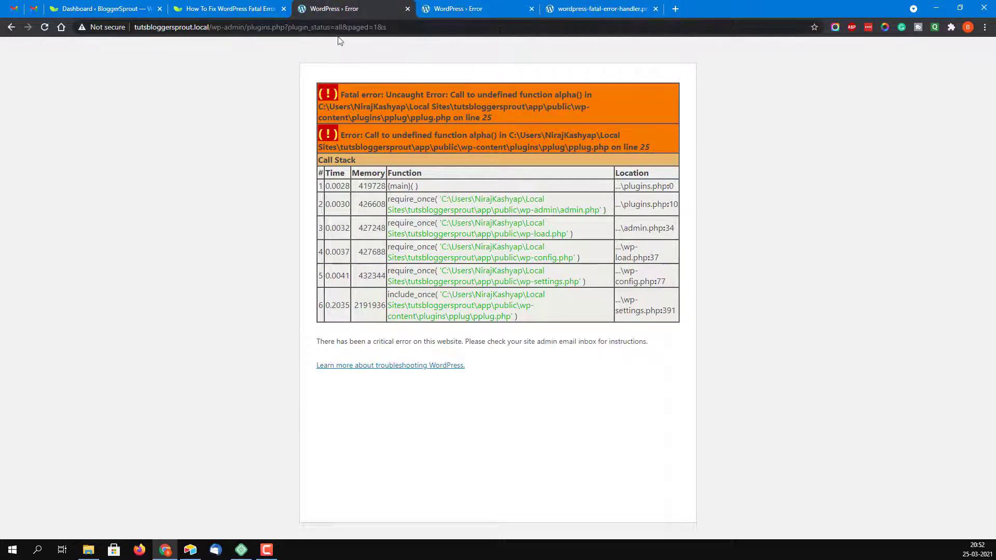
pyautogui.moveTo(212, 27); pyautogui.dragTo(253, 27)
pyautogui.click(196, 73)
pyautogui.click(45, 28)
# Step: Examine the introduction and table of contents of the article "How To Fix WordPress Fatal Error Easily without Coding"
pyautogui.click(236, 11)
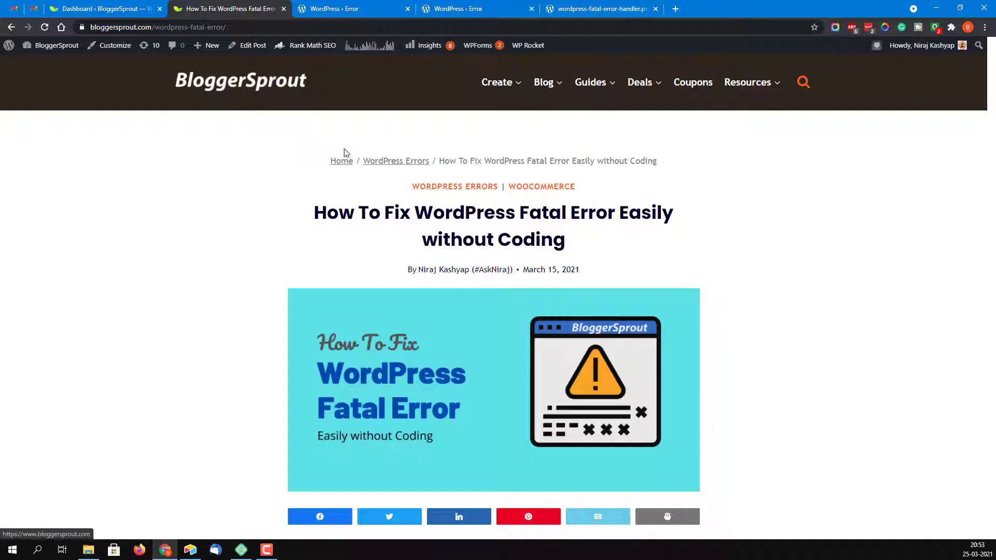
pyautogui.moveTo(314, 217); pyautogui.dragTo(557, 239)
pyautogui.scroll(-5, 556, 244)
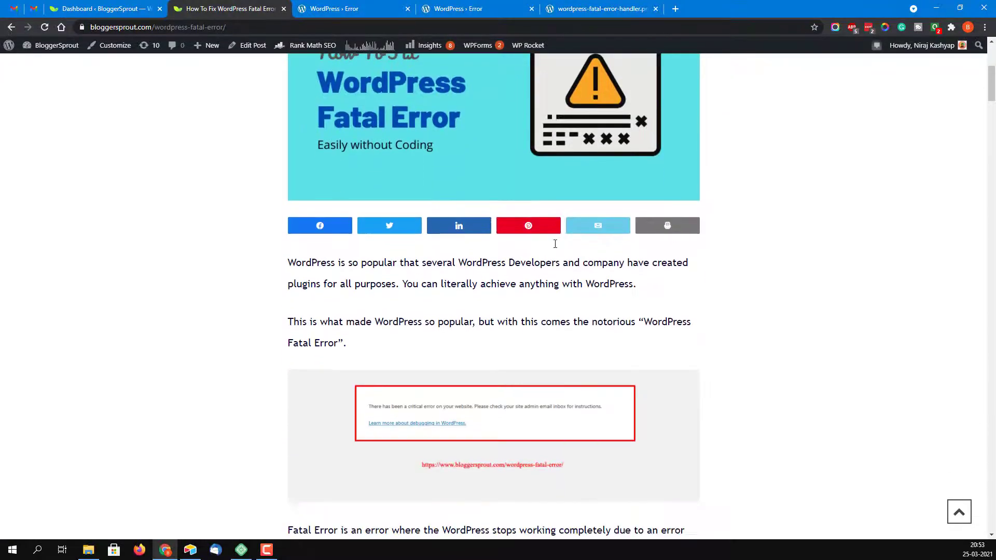
pyautogui.scroll(-7, 555, 244)
pyautogui.scroll(4, 421, 233)
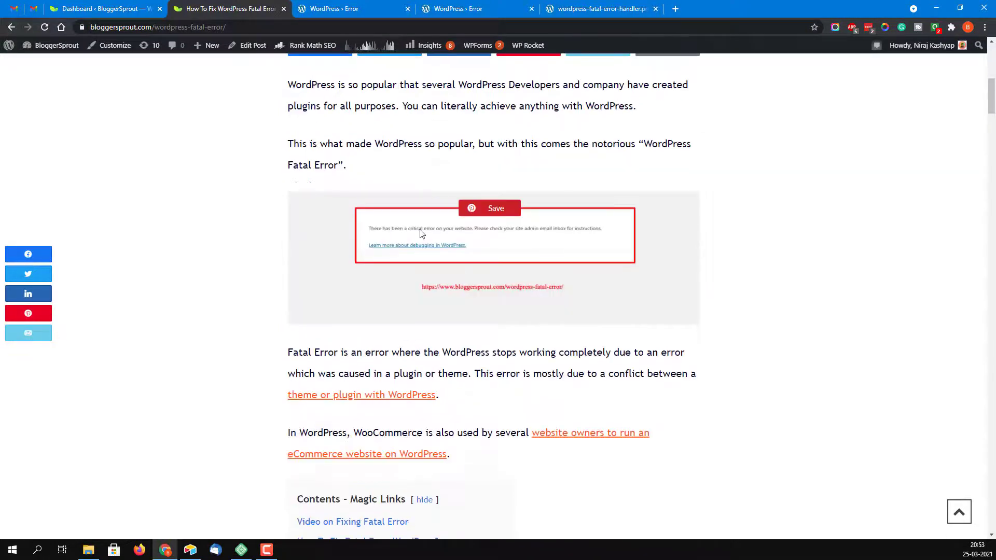
pyautogui.scroll(-4, 451, 251)
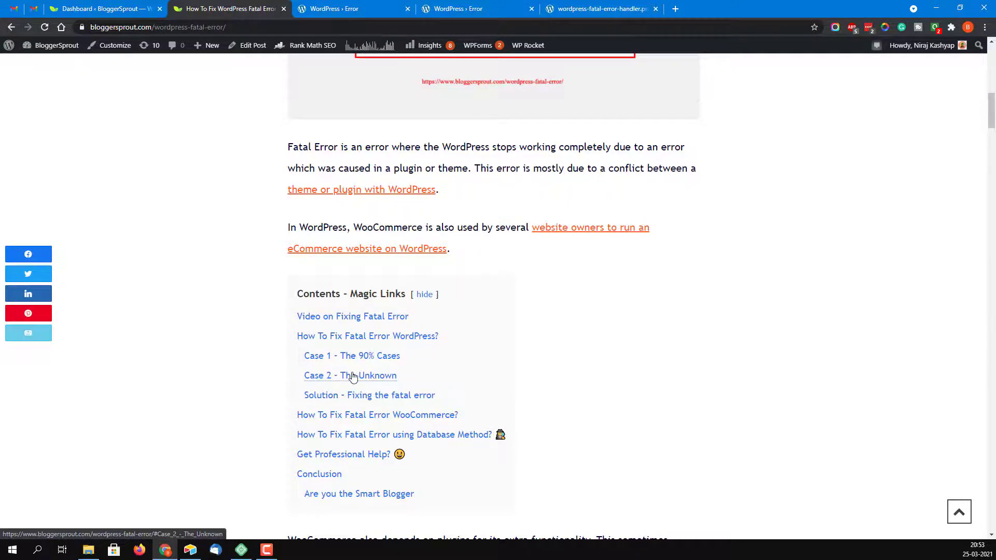
pyautogui.scroll(-2, 361, 379)
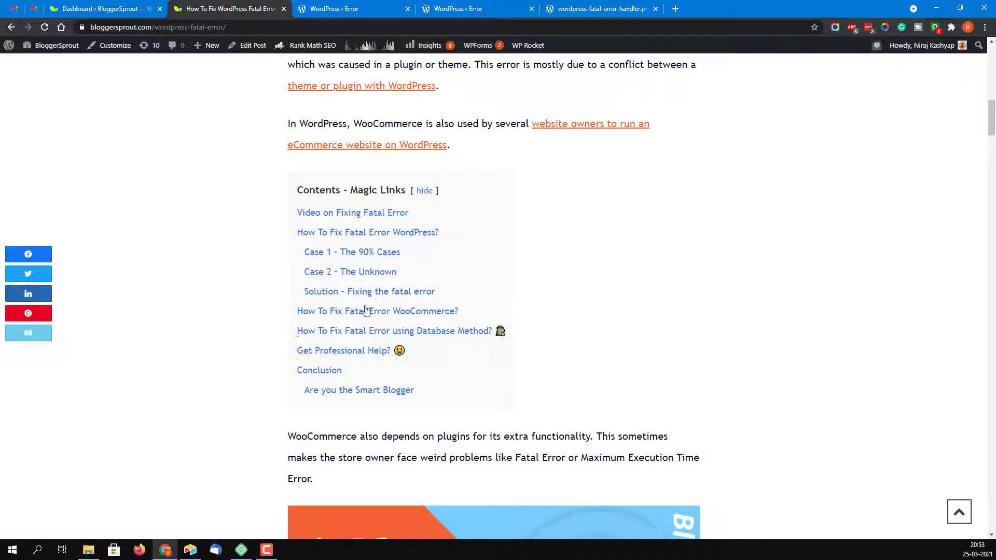
pyautogui.click(343, 362)
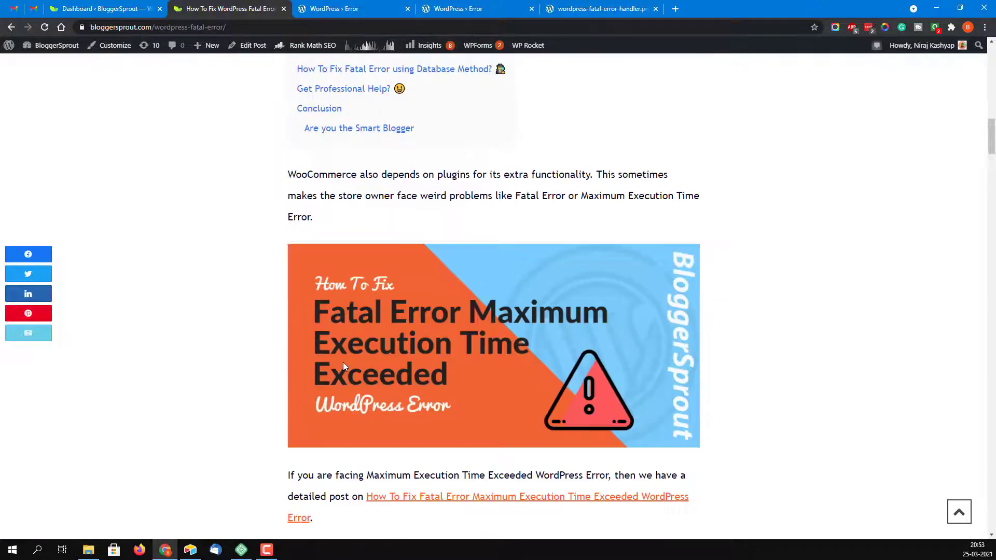
# Step: Look through the article's video section and the WooCommerce and database fix instructions
pyautogui.scroll(12, 345, 367)
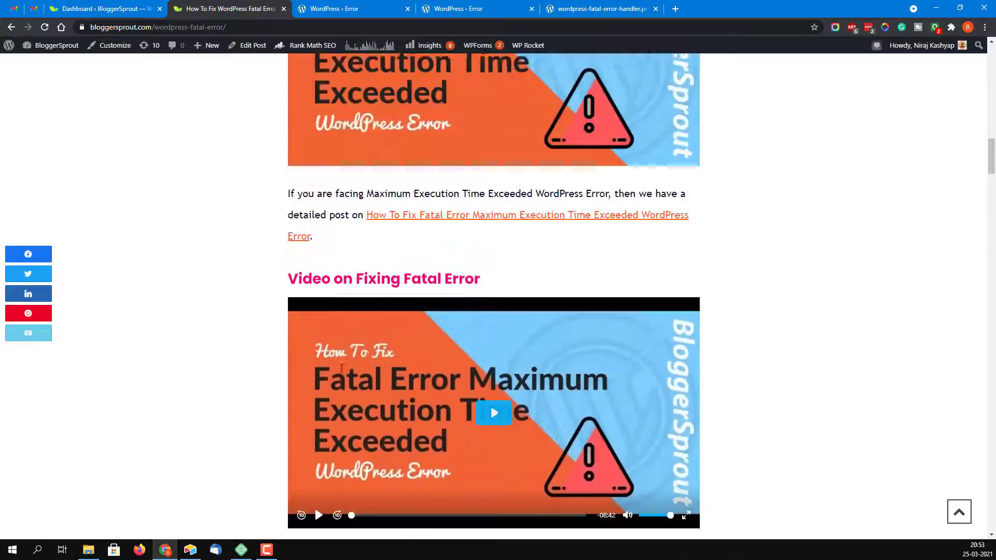
pyautogui.scroll(-4, 332, 387)
pyautogui.scroll(5, 467, 270)
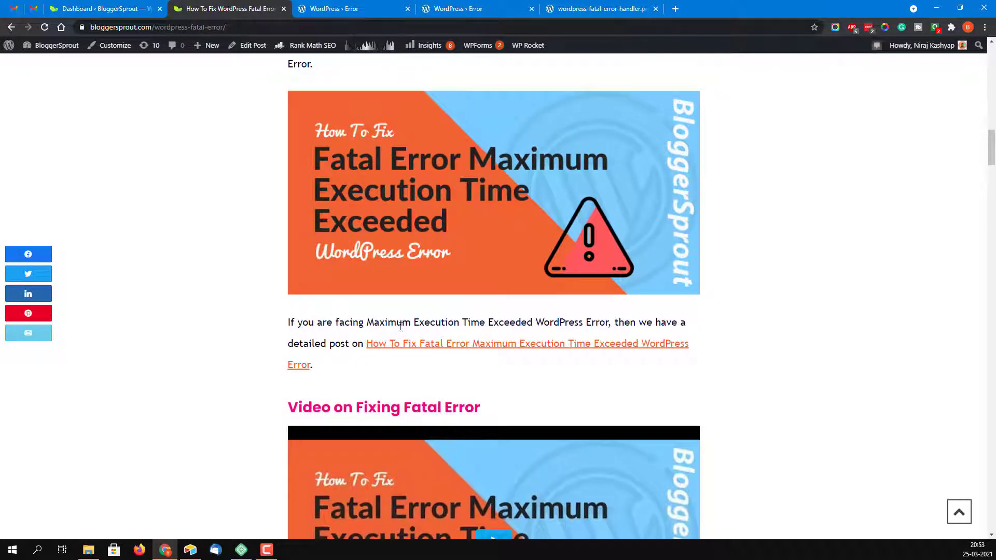
pyautogui.scroll(-6, 401, 326)
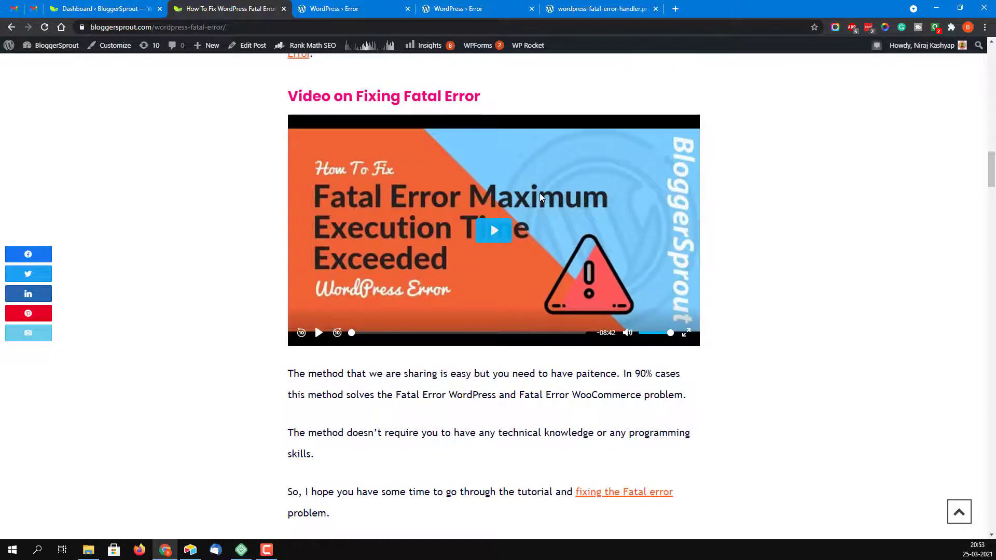
pyautogui.scroll(-12, 443, 369)
pyautogui.scroll(-20, 444, 367)
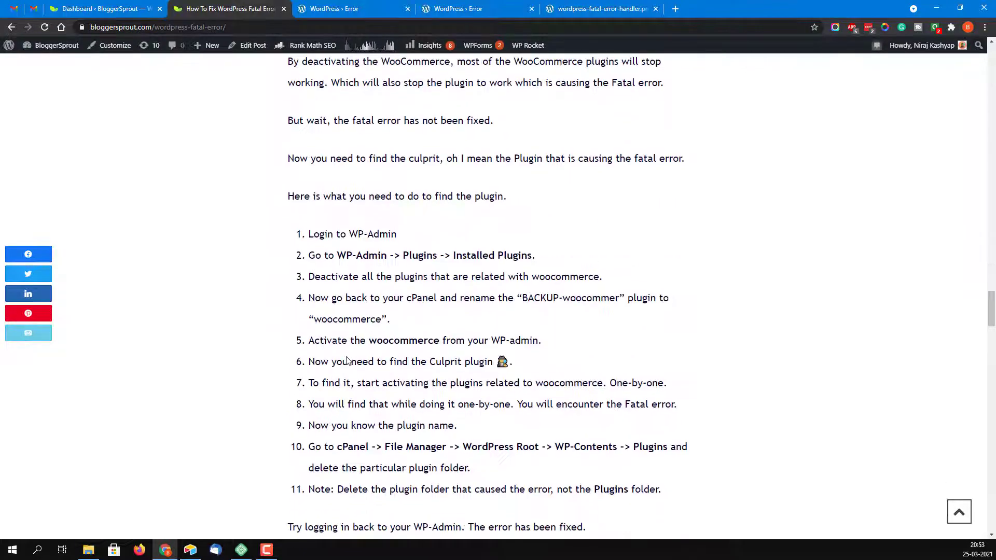
pyautogui.scroll(-6, 347, 360)
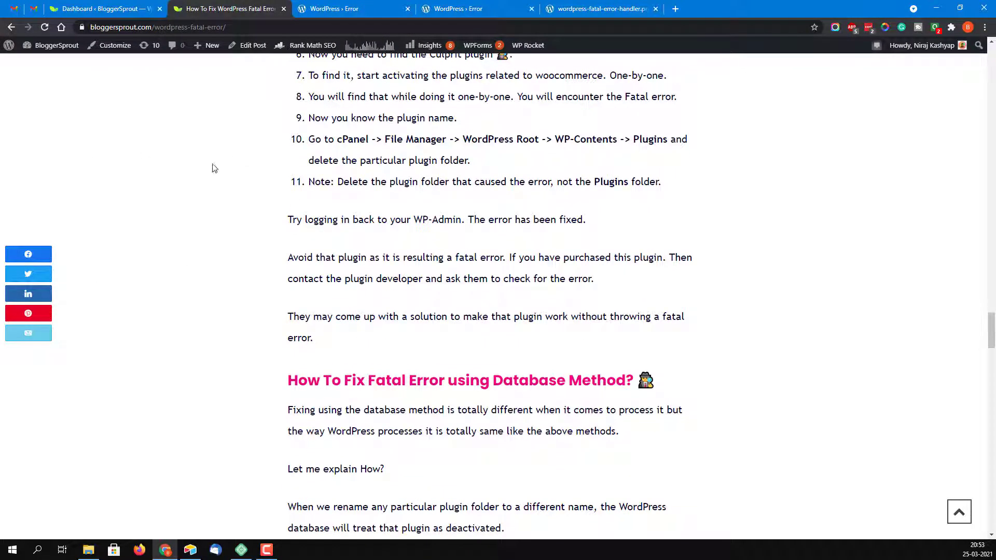
# Step: Switch to File Explorer and open the wp-content folder inside tutsbloggersprout's public folder
pyautogui.press('super+e')
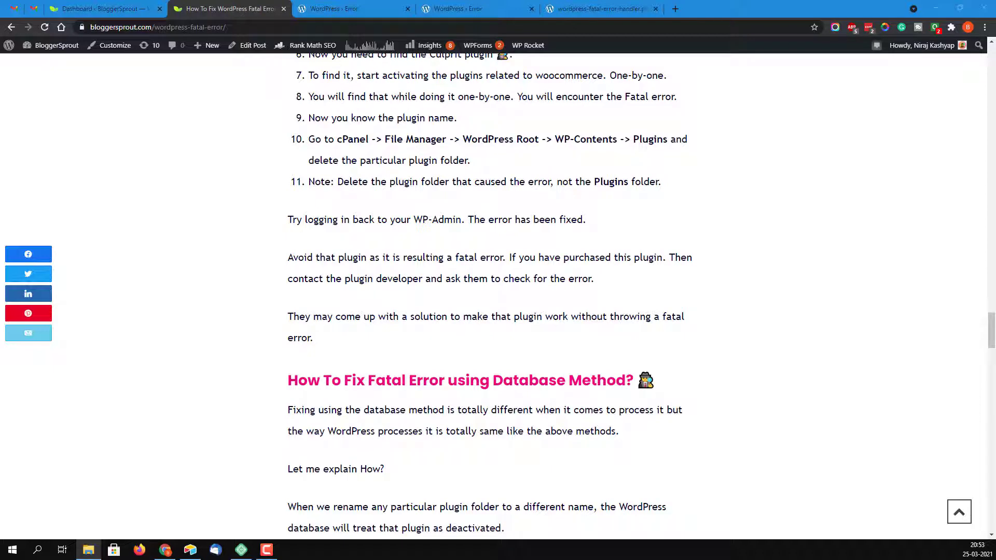
pyautogui.scroll(12, 494, 244)
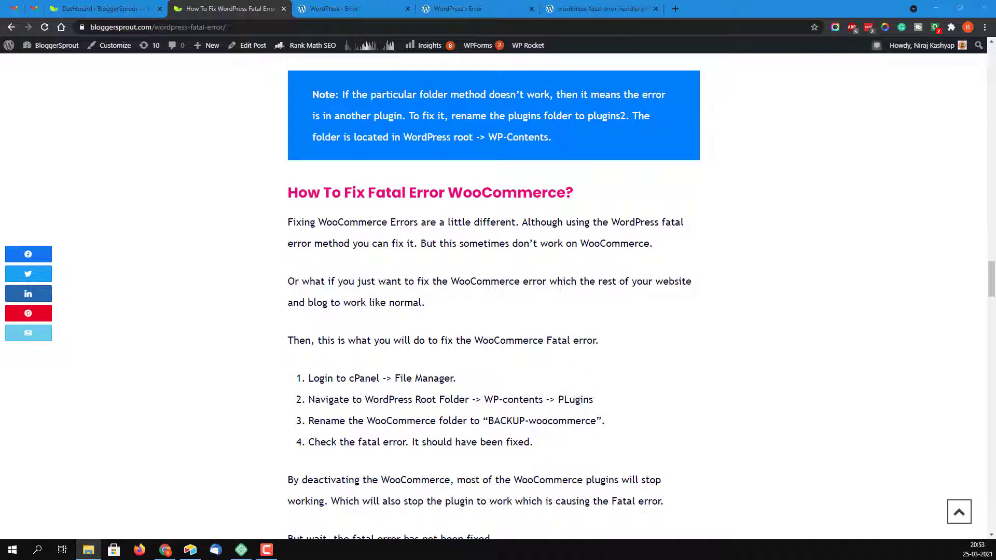
pyautogui.hotkey('alt', 'Tab')
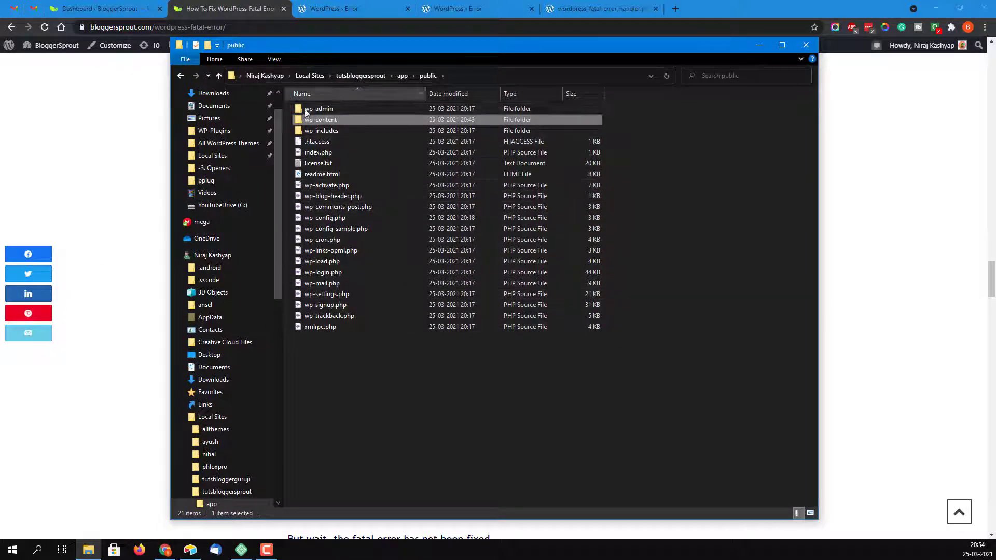
pyautogui.moveTo(359, 388); pyautogui.dragTo(325, 110)
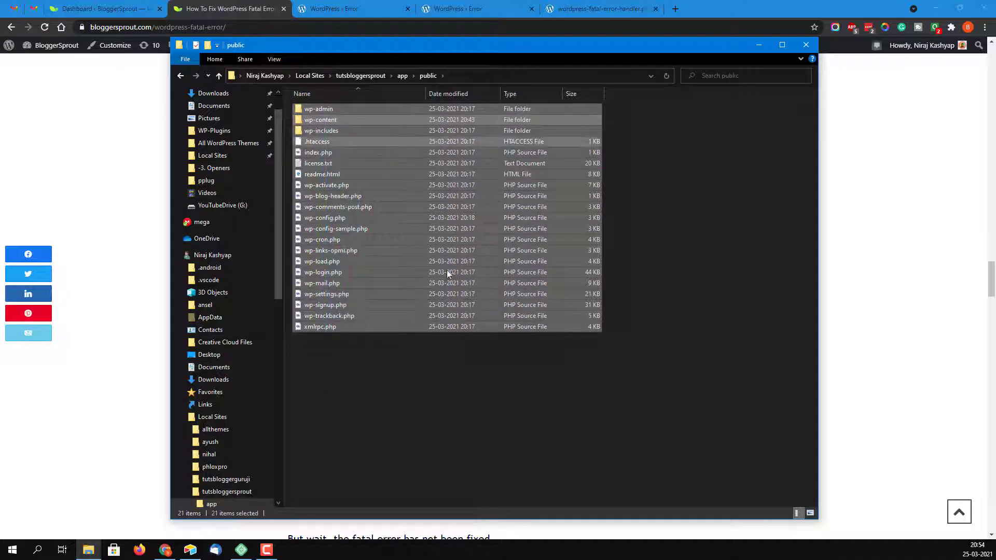
pyautogui.click(462, 372)
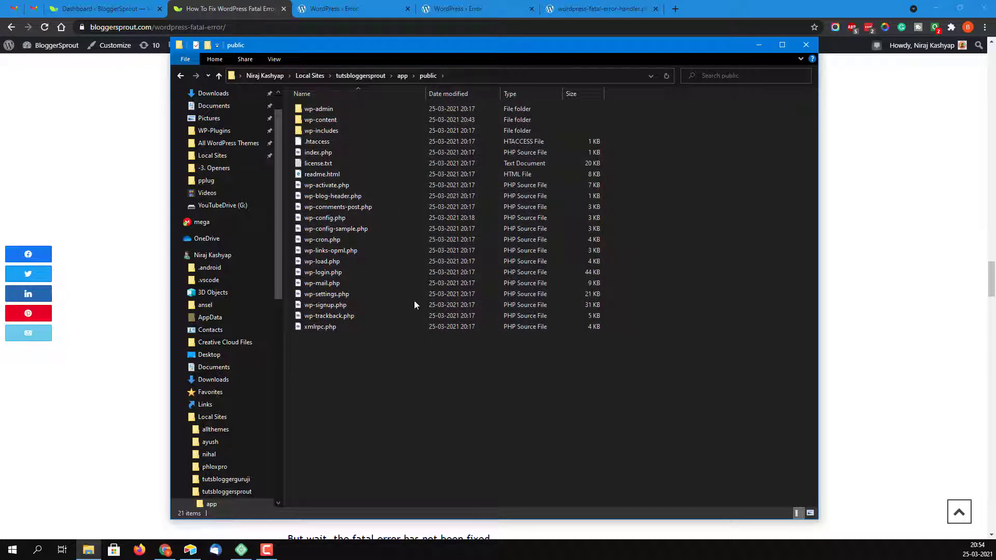
pyautogui.click(348, 119)
pyautogui.doubleClick(347, 119)
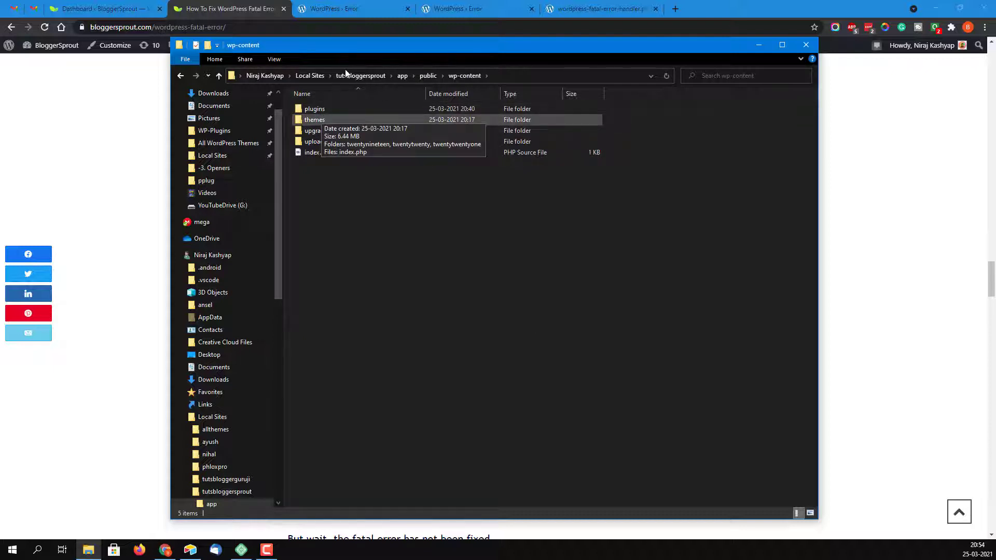
# Step: Move the folder window aside, review the example error image in the browser, and return to the wp-content folder
pyautogui.moveTo(358, 48); pyautogui.dragTo(389, 62)
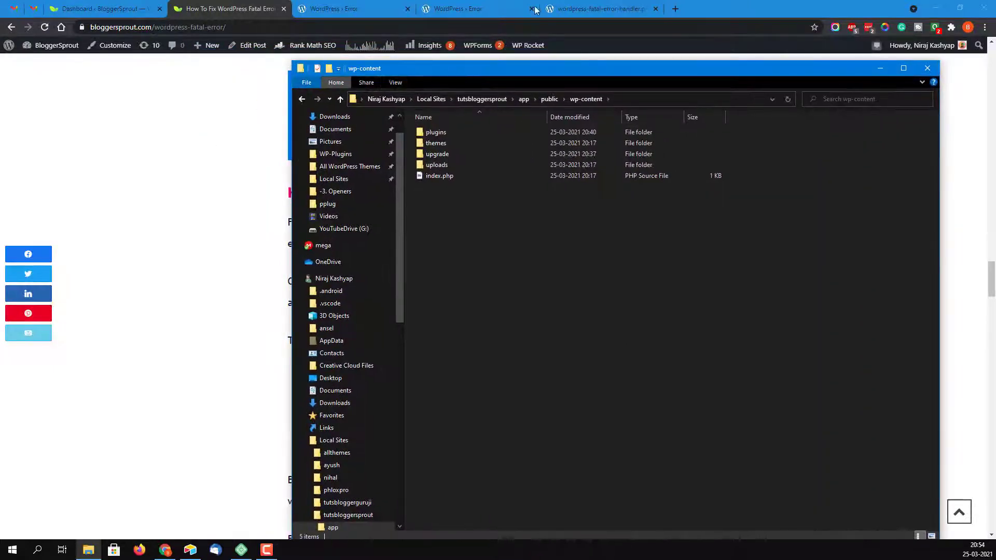
pyautogui.click(561, 8)
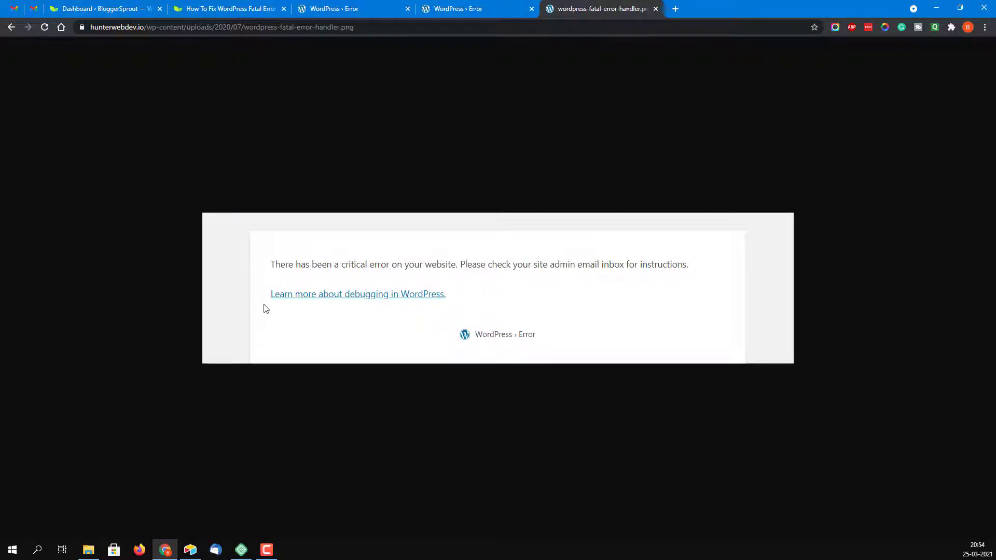
pyautogui.click(88, 550)
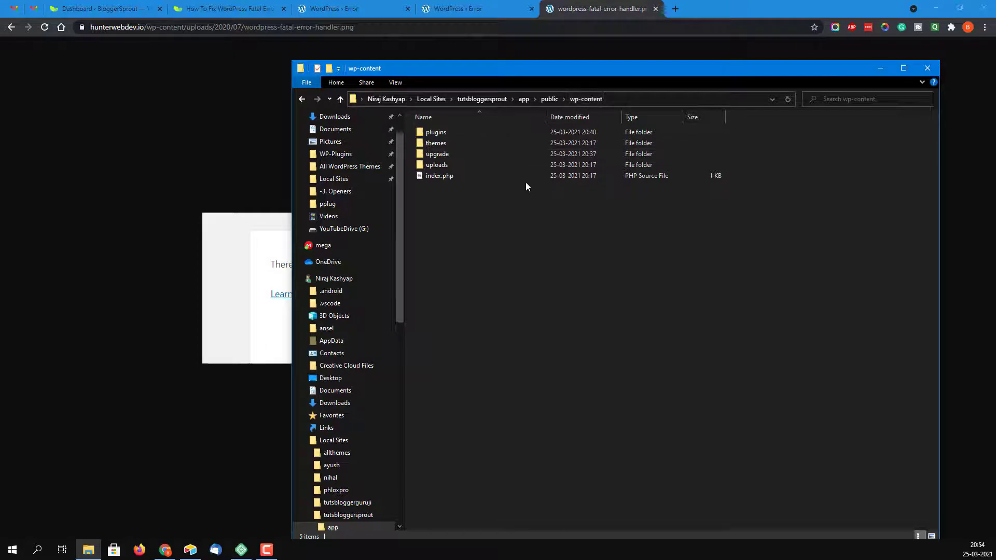
# Step: Rename the plugins folder in wp-content to backup-plugins
pyautogui.click(441, 133)
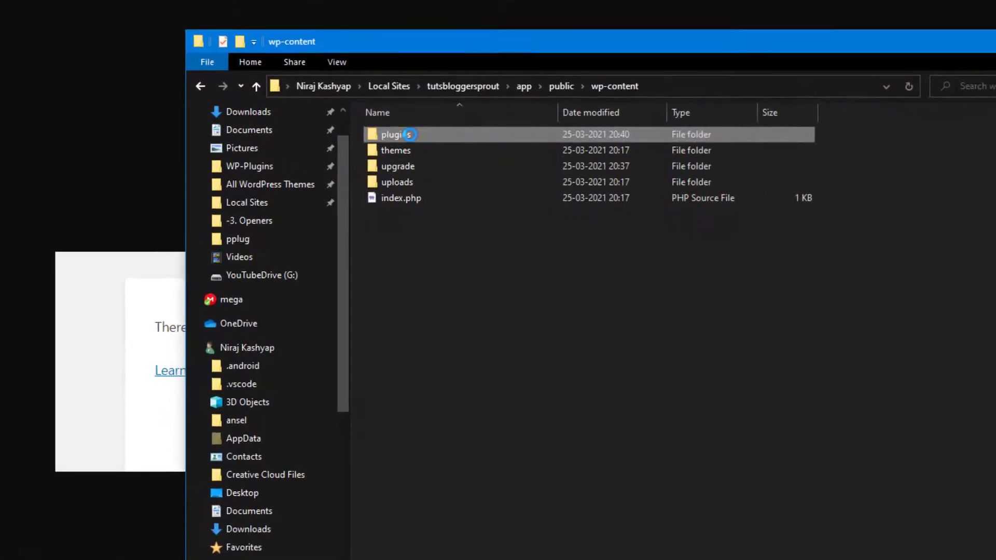
pyautogui.rightClick(409, 134)
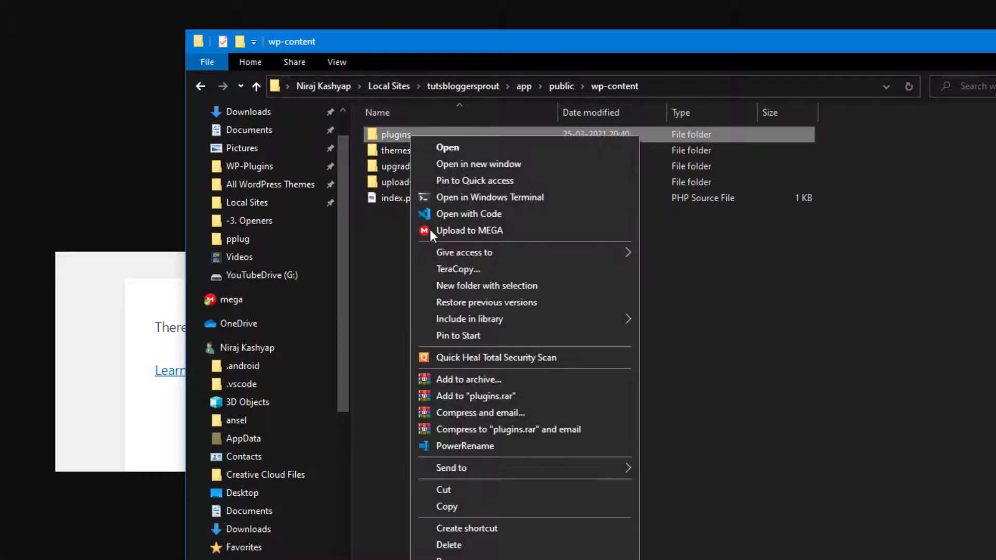
pyautogui.click(451, 558)
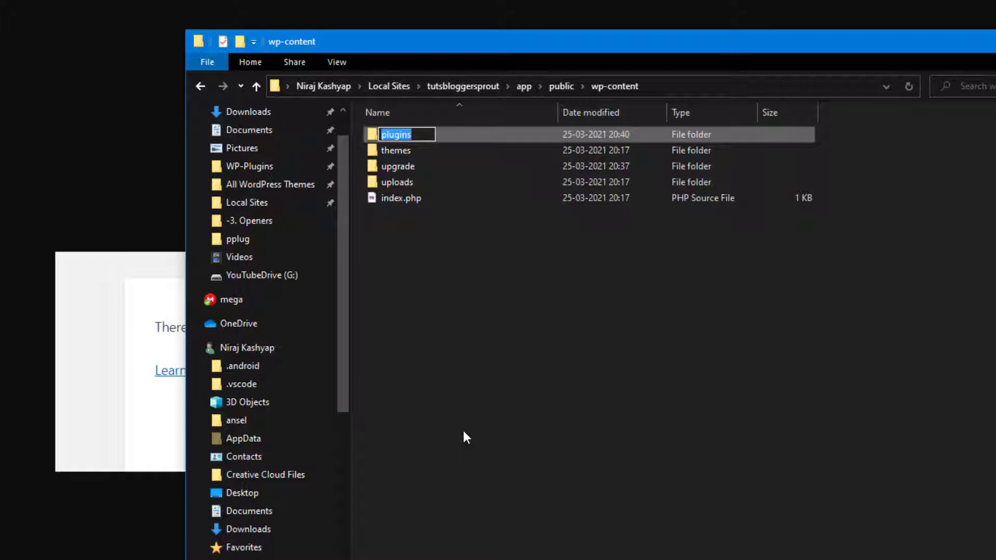
pyautogui.click(423, 137)
pyautogui.press('Left')
pyautogui.press('Left')
pyautogui.press('Left')
pyautogui.press('Left')
pyautogui.write('backup-')
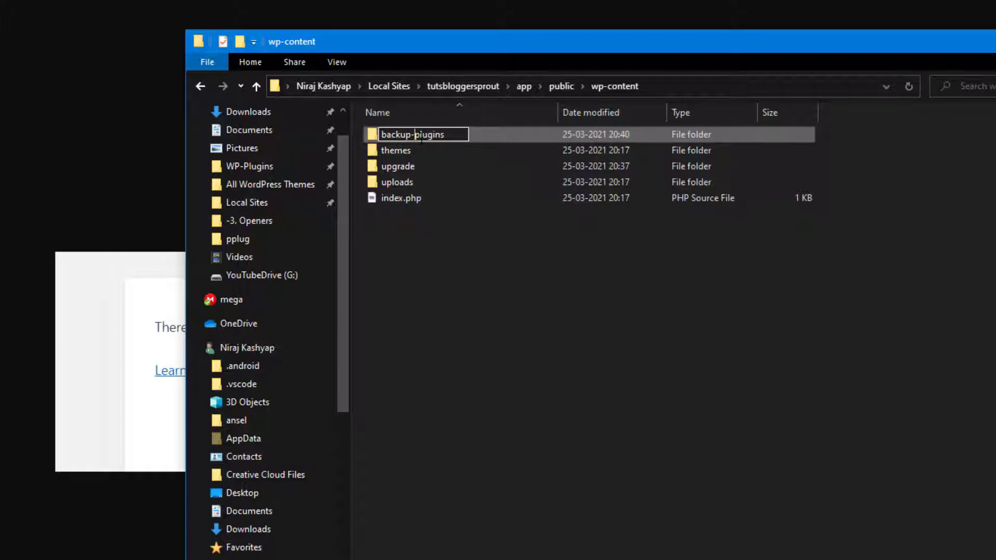
pyautogui.press('Return')
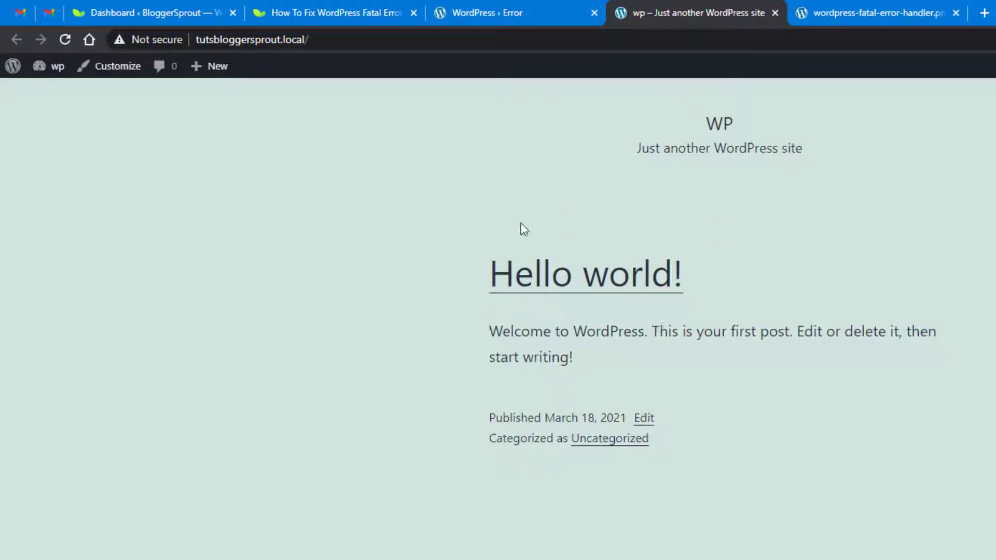
# Step: Switch to the browser and reload the site's wp-admin plugins page with the plugins folder renamed
pyautogui.click(518, 9)
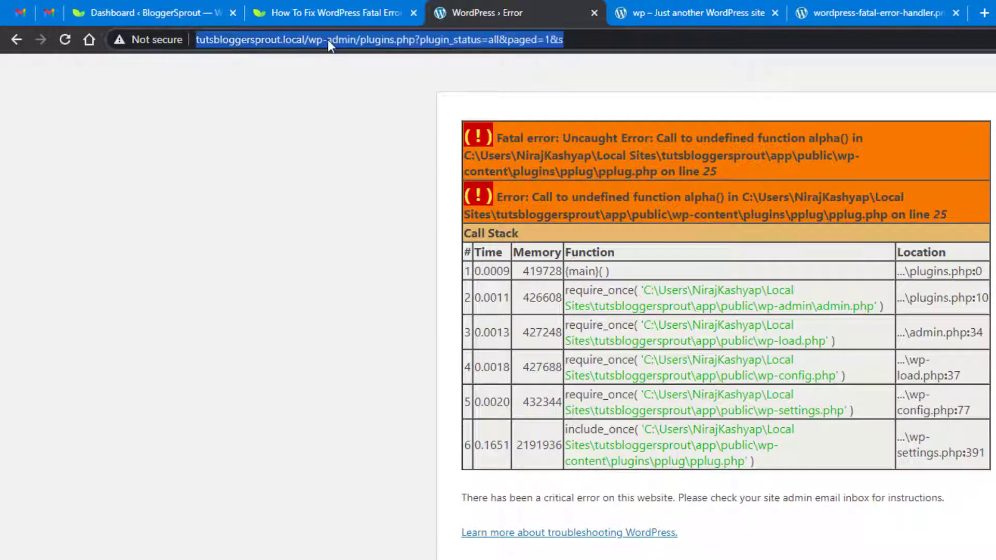
pyautogui.click(64, 40)
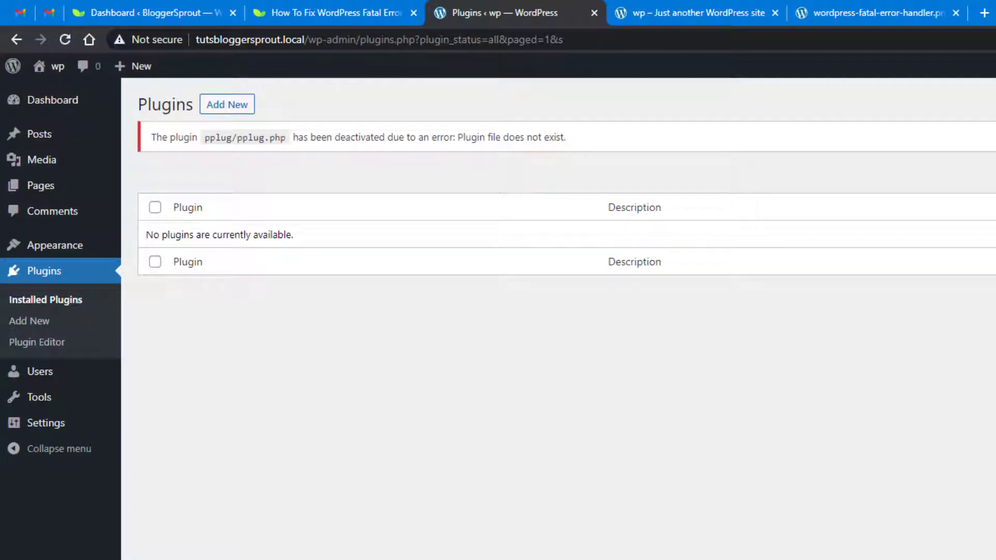
# Step: Switch to File Explorer and rename the backup-plugins folder in wp-content back to plugins
pyautogui.hotkey('alt', 'Tab')
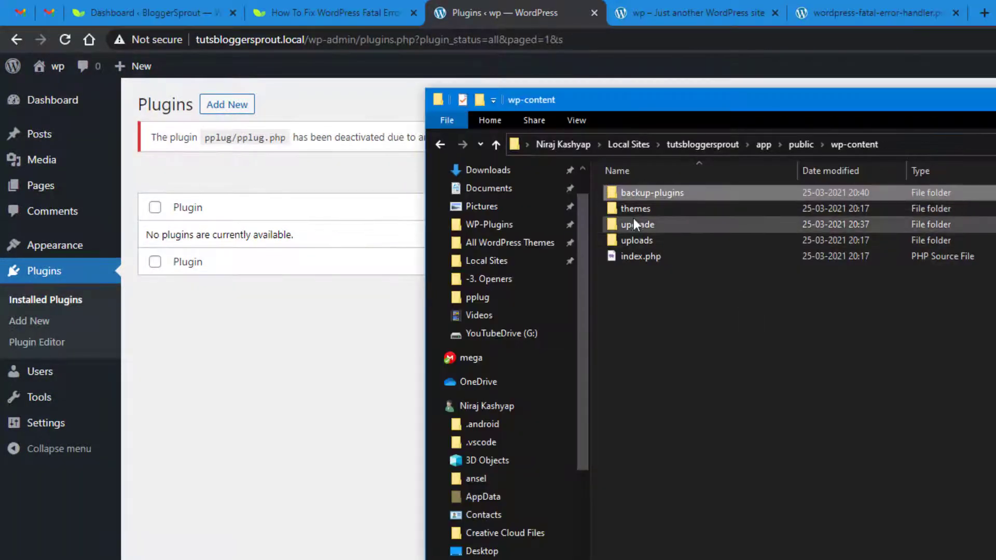
pyautogui.click(646, 194)
pyautogui.click(652, 193)
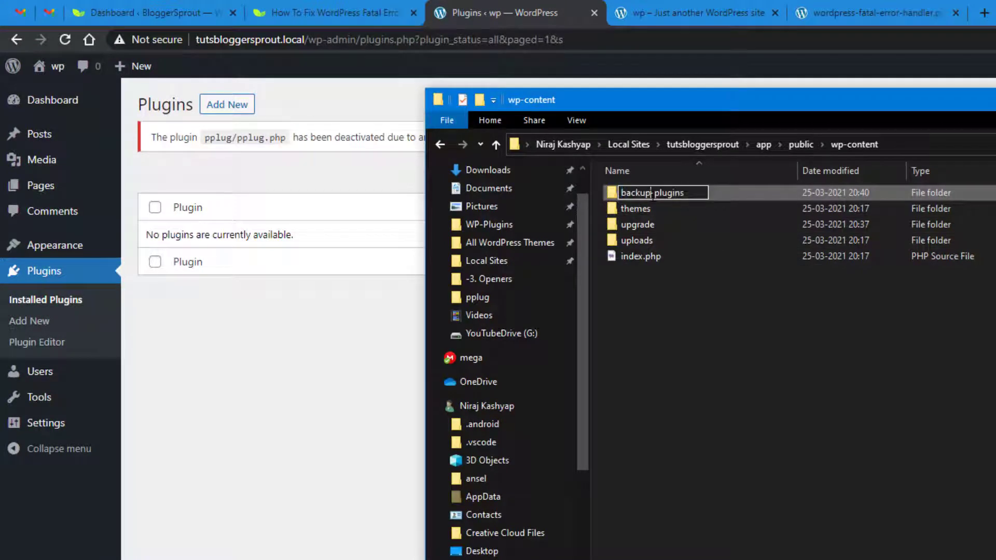
pyautogui.press('BackSpace')
pyautogui.press('BackSpace')
pyautogui.press('BackSpace')
pyautogui.press('BackSpace')
pyautogui.press('BackSpace')
pyautogui.press('BackSpace')
pyautogui.press('BackSpace')
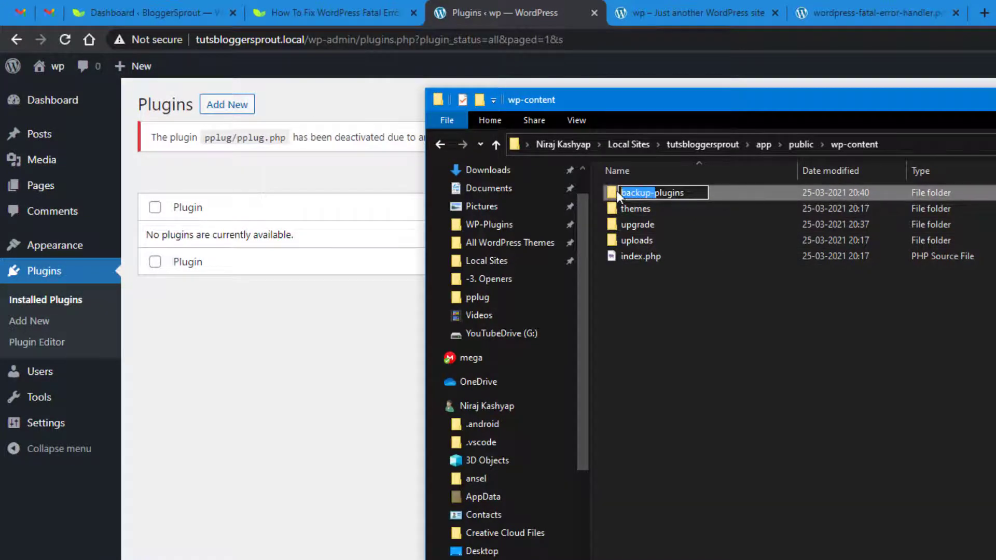
pyautogui.press('Return')
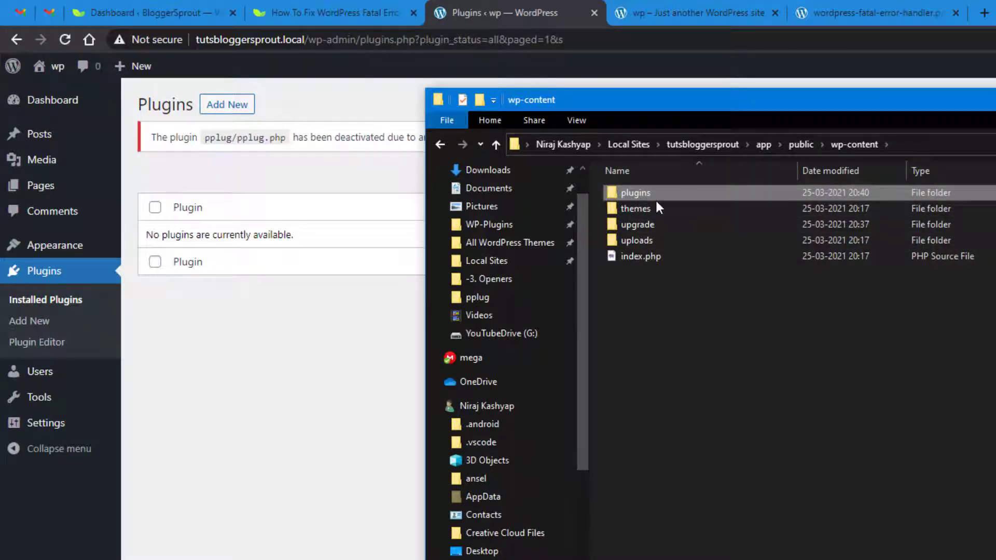
# Step: Return to the browser, reopen the Installed Plugins list and locate the pplug plugin
pyautogui.click(177, 264)
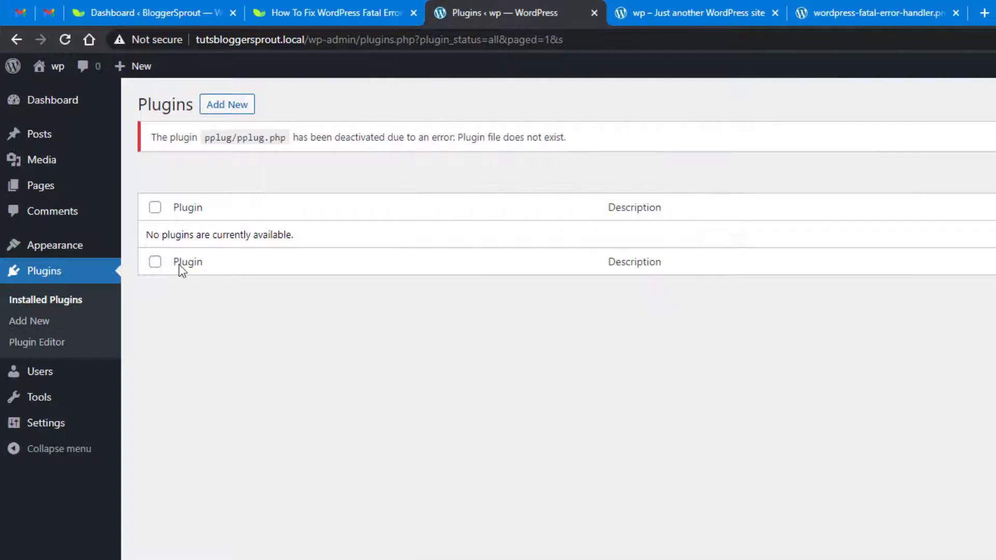
pyautogui.click(12, 304)
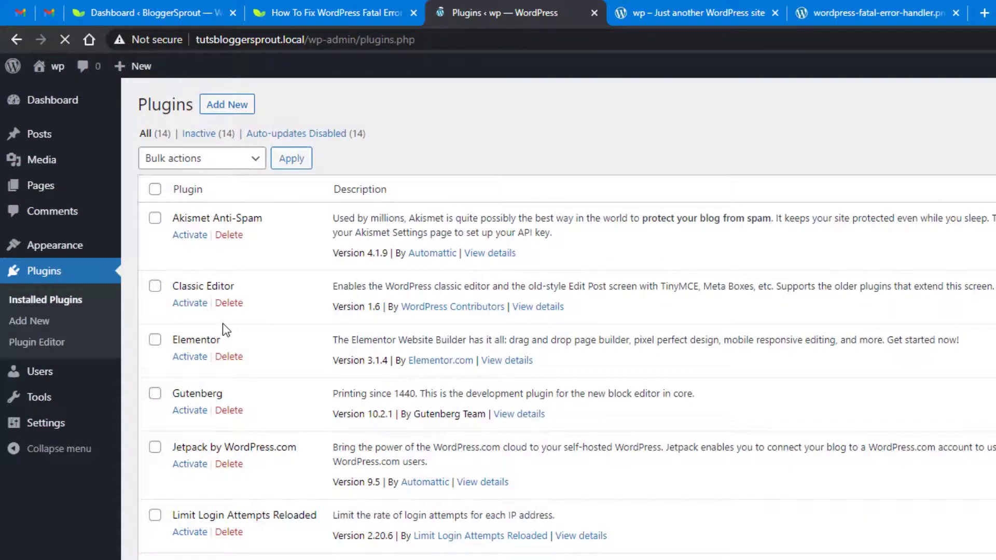
pyautogui.scroll(-4, 225, 327)
pyautogui.scroll(-1, 229, 334)
pyautogui.scroll(6, 228, 337)
pyautogui.scroll(-3, 375, 497)
pyautogui.moveTo(172, 418); pyautogui.dragTo(595, 421)
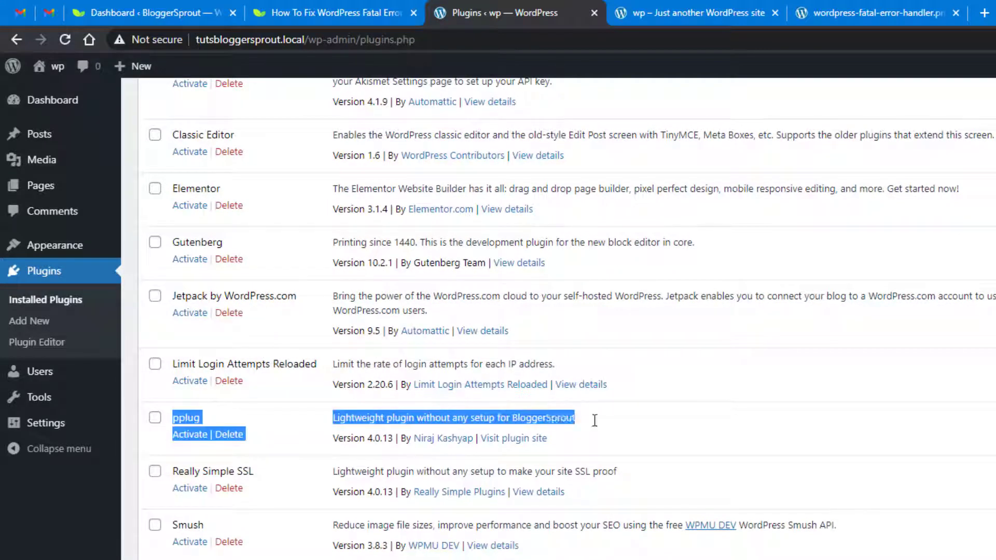
pyautogui.click(484, 420)
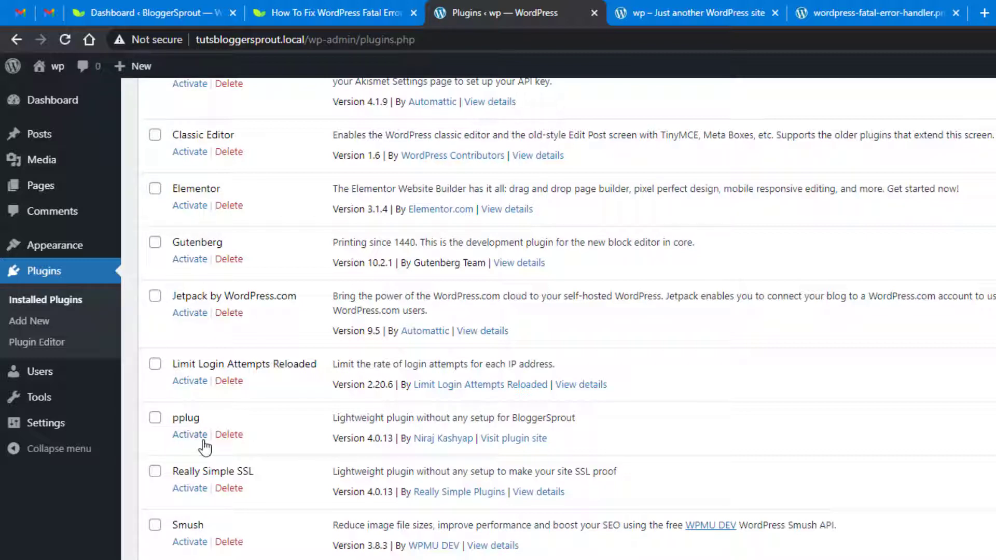
# Step: Try to activate the pplug plugin and examine the error notice on the Plugins page
pyautogui.click(184, 436)
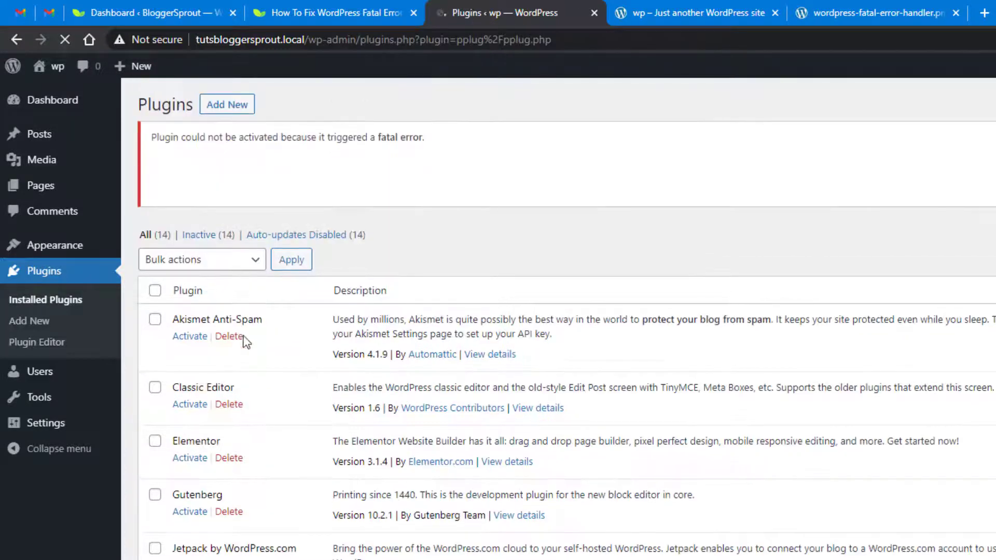
pyautogui.moveTo(202, 139); pyautogui.dragTo(429, 204)
pyautogui.doubleClick(388, 137)
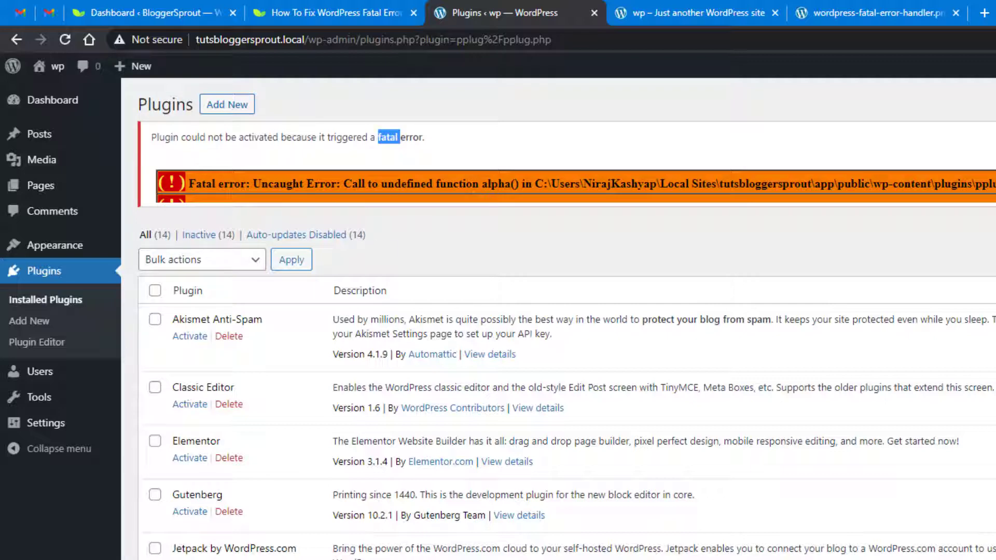
# Step: Open pplug.php from the plugins/pplug folder in a code editor, and reload the Plugins page in the browser
pyautogui.hotkey('alt', 'Tab')
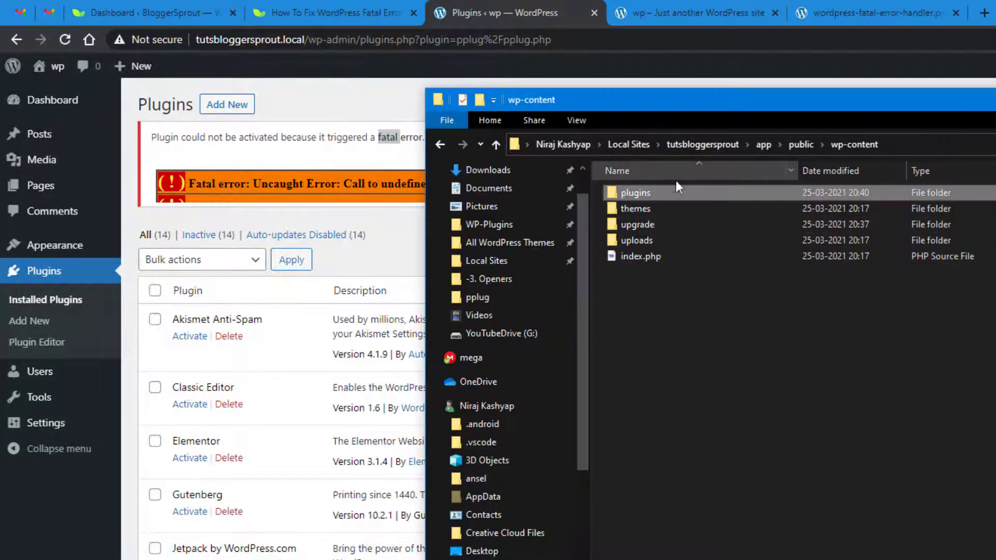
pyautogui.doubleClick(657, 191)
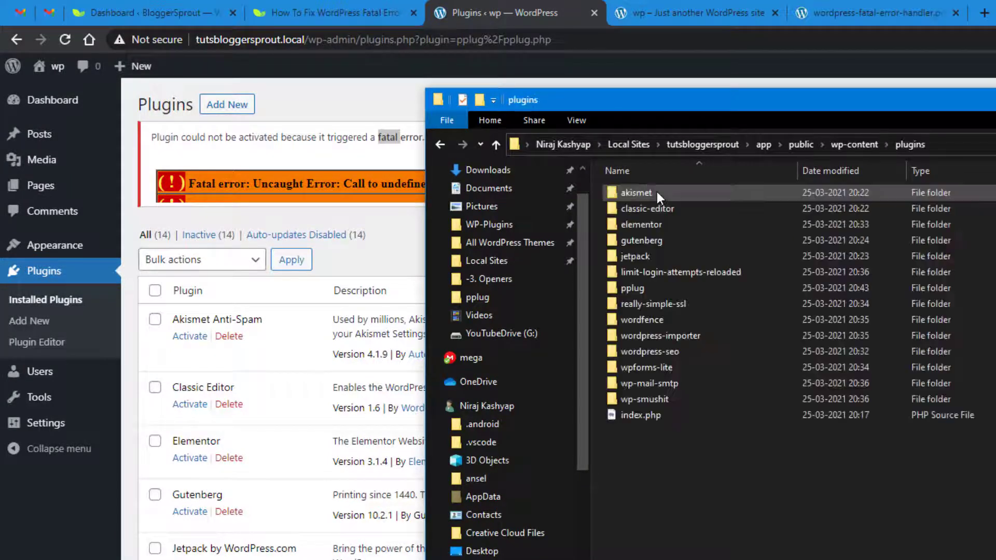
pyautogui.doubleClick(677, 291)
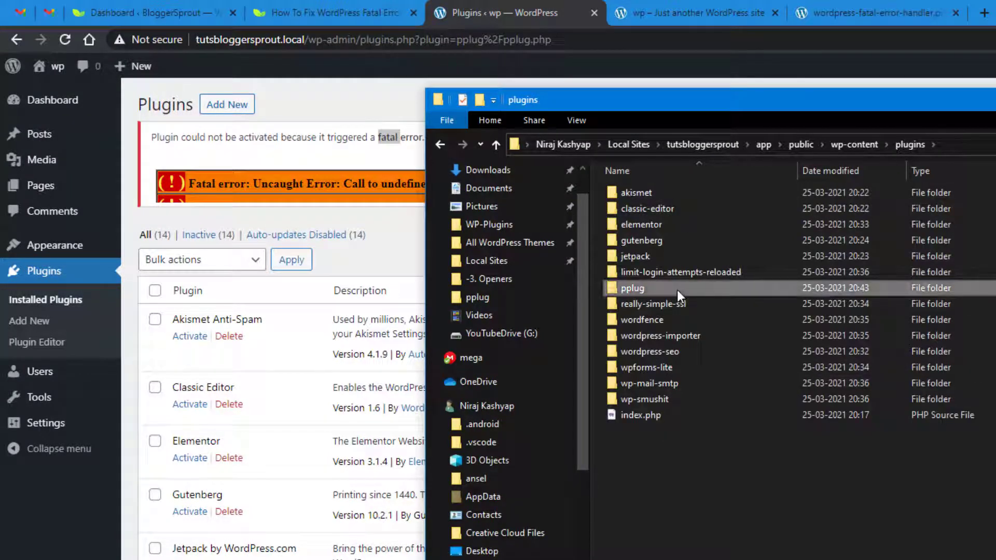
pyautogui.click(650, 210)
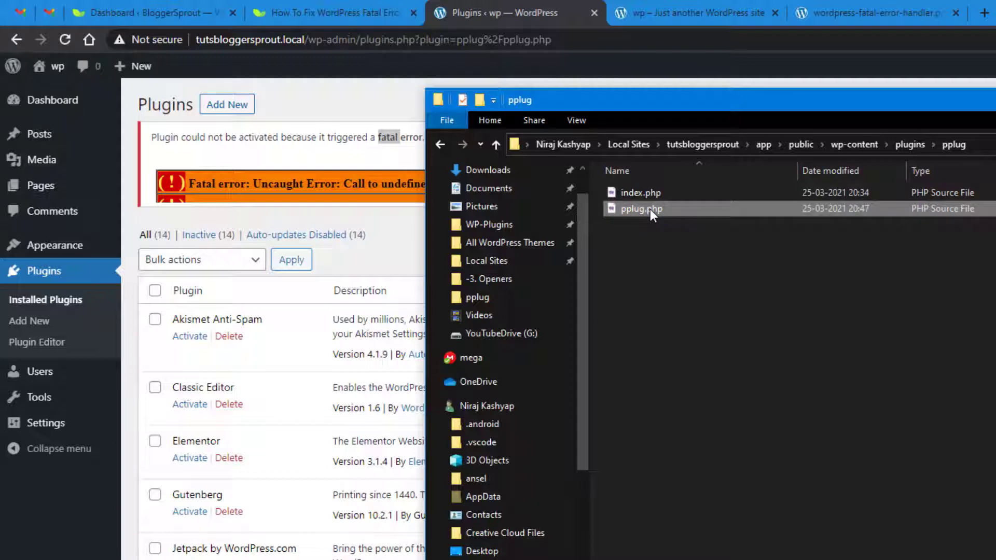
pyautogui.rightClick(650, 210)
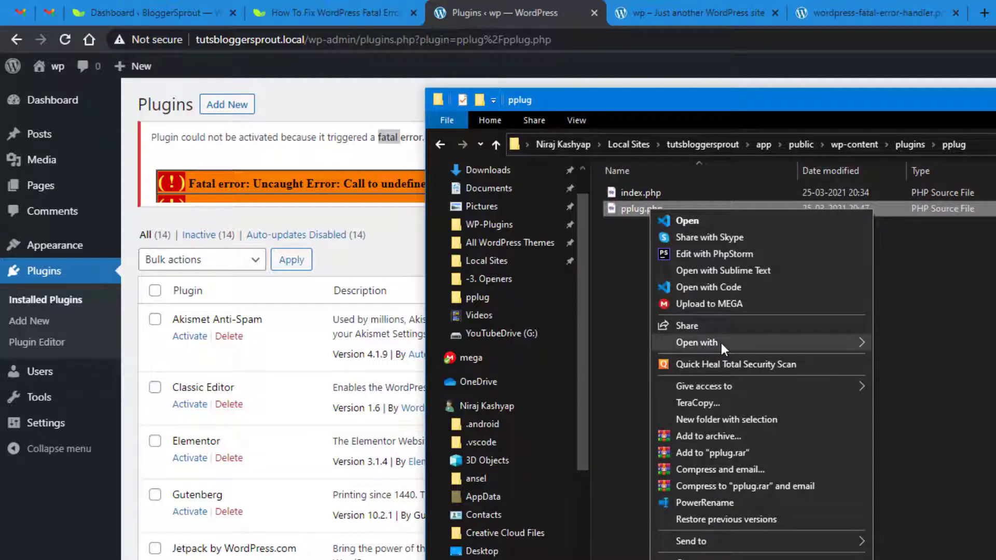
pyautogui.moveTo(722, 343)
pyautogui.click(914, 362)
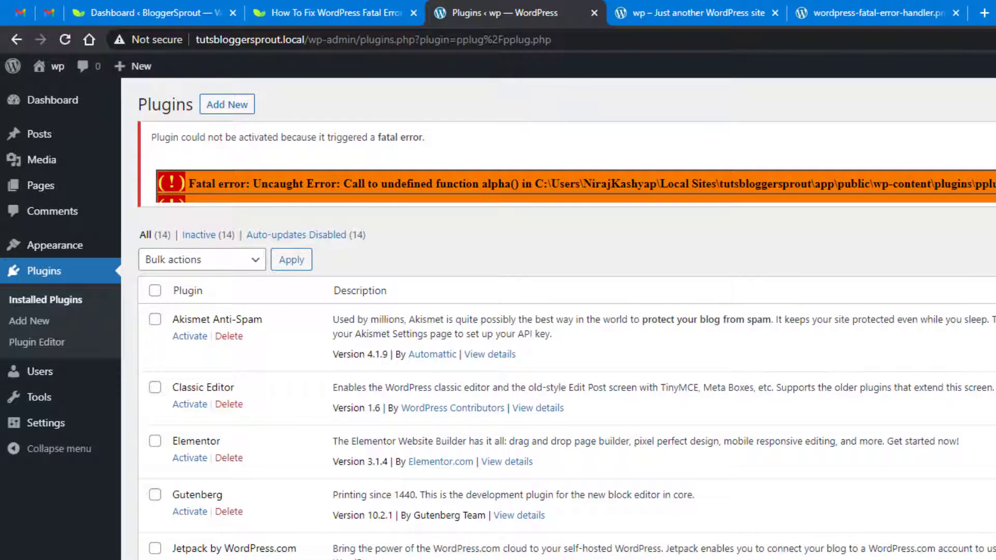
pyautogui.press('F5')
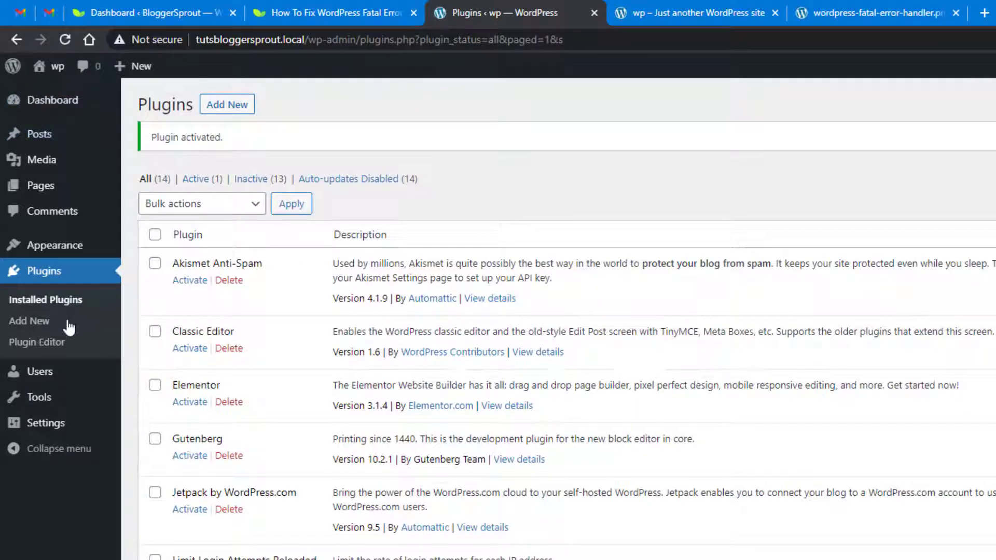
# Step: Activate Akismet Anti-Spam, Classic Editor, Limit Login Attempts Reloaded, Smush, WordPress Importer, WPForms and the SEO plugin in bulk
pyautogui.moveTo(46, 251)
pyautogui.click(158, 266)
pyautogui.click(155, 334)
pyautogui.click(155, 557)
pyautogui.scroll(-3, 567, 321)
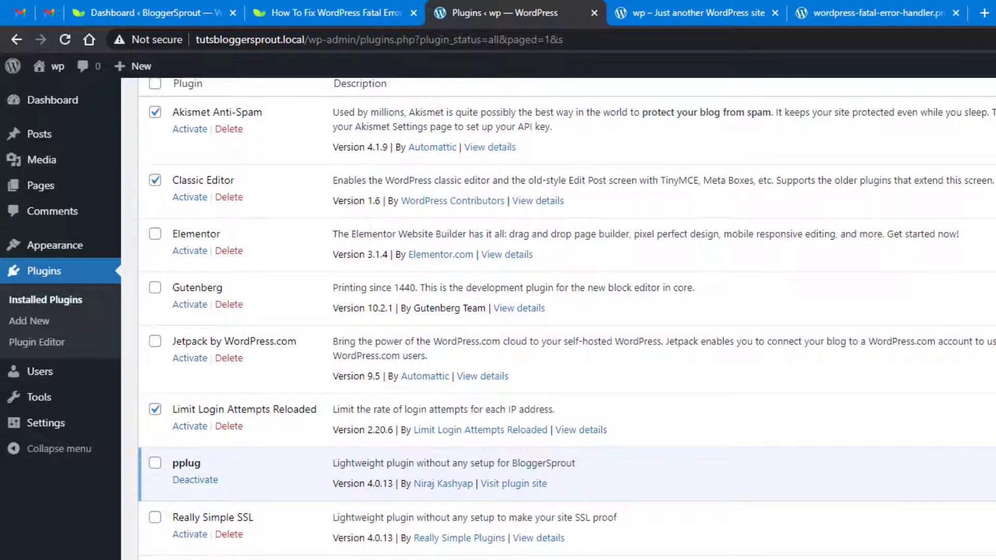
pyautogui.scroll(-3, 567, 321)
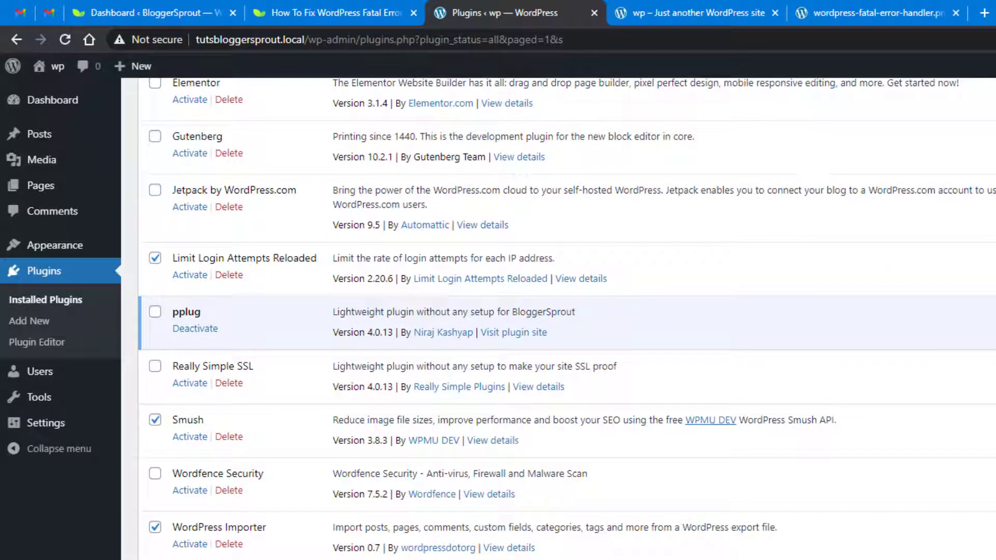
pyautogui.scroll(-2, 567, 317)
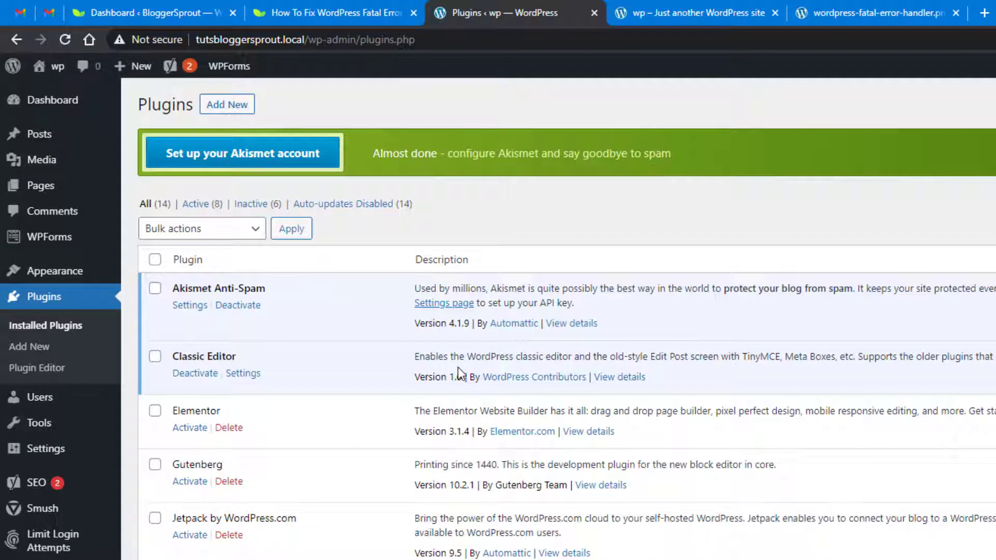
# Step: Review which installed plugins are active or inactive, and check the example critical error image
pyautogui.scroll(-5, 323, 318)
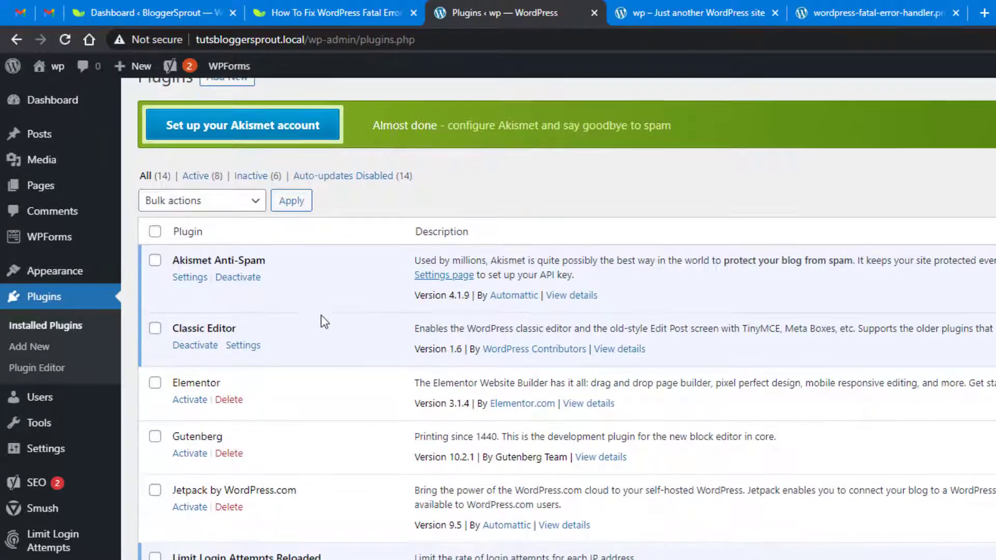
pyautogui.scroll(-2, 368, 521)
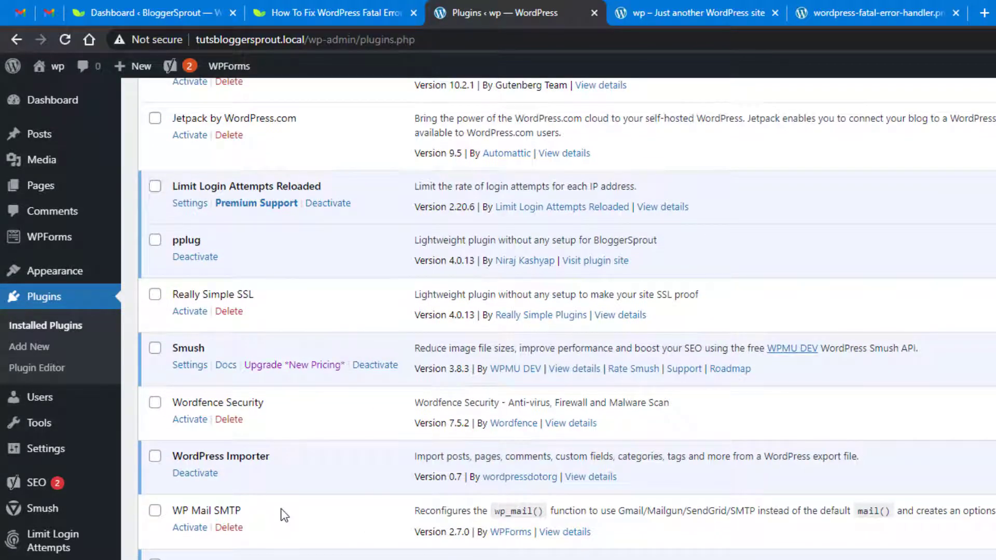
pyautogui.scroll(5, 281, 511)
pyautogui.scroll(2, 283, 511)
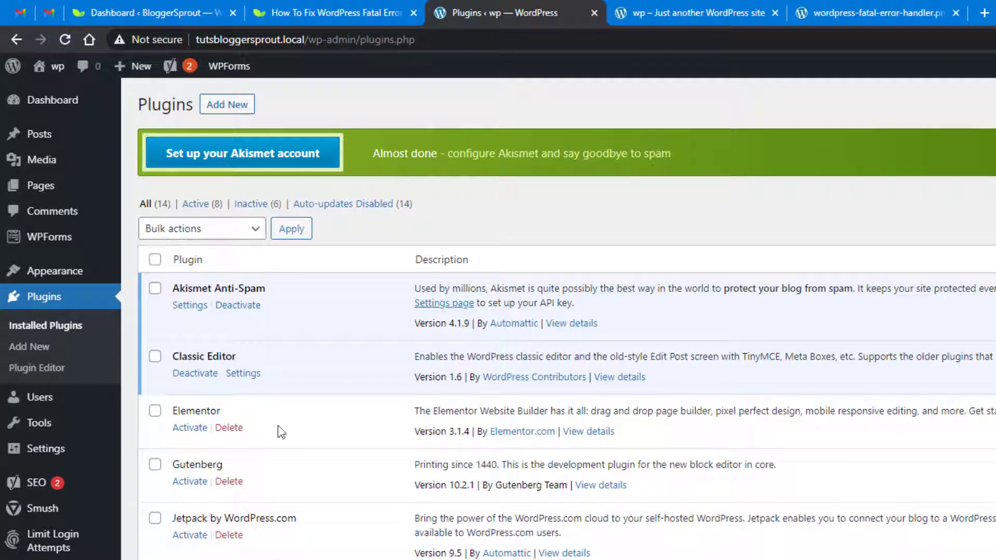
pyautogui.scroll(-2, 280, 429)
pyautogui.scroll(-4, 566, 319)
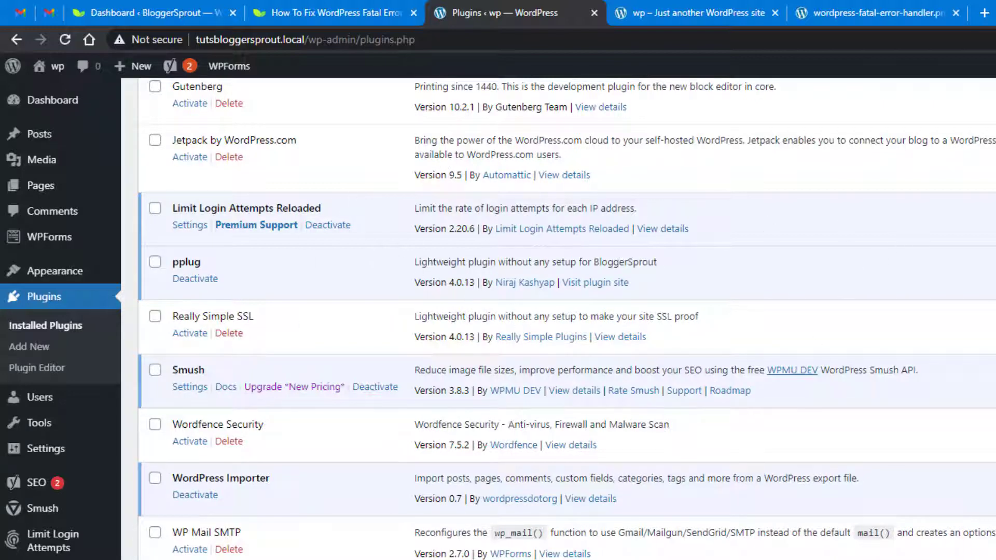
pyautogui.scroll(2, 253, 495)
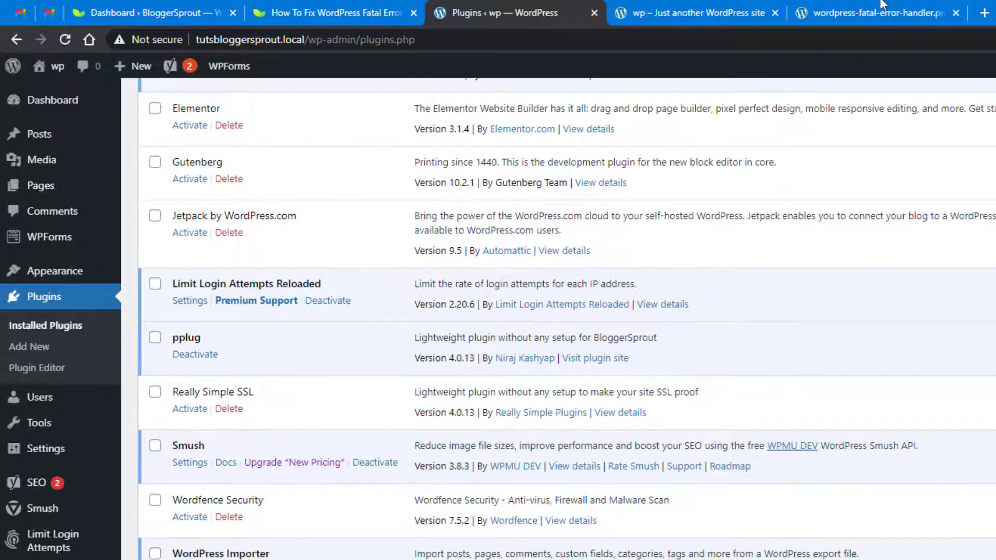
pyautogui.click(877, 12)
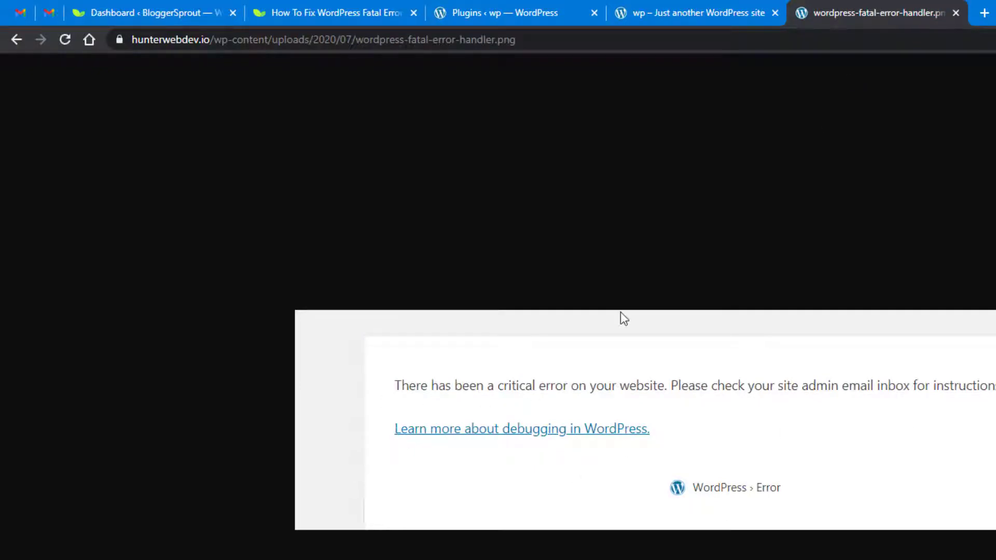
pyautogui.click(534, 8)
# Step: Switch to the code editor and, in pplug.php's header comment, set the version to 4.0.14 and close the comment with */
pyautogui.hotkey('alt', 'Tab')
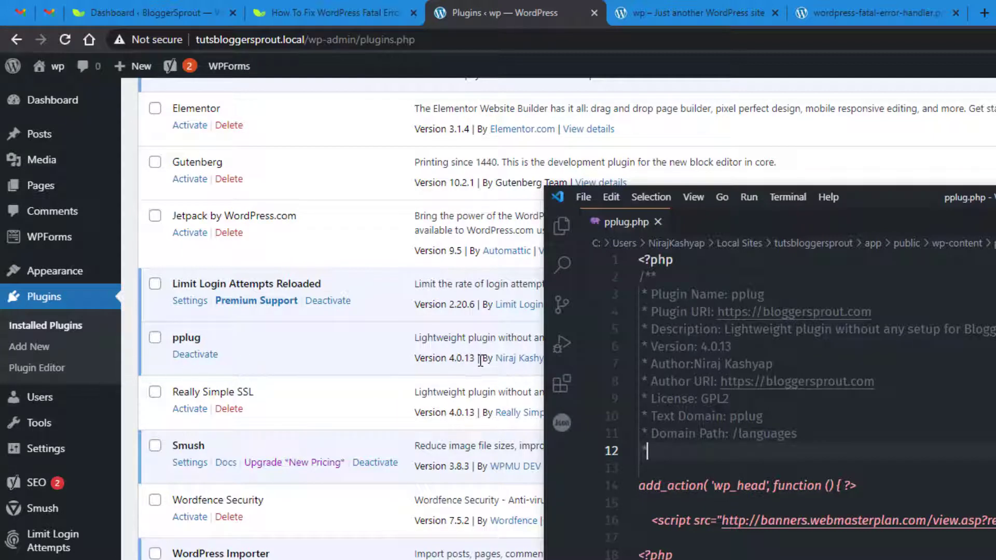
pyautogui.moveTo(731, 346); pyautogui.dragTo(726, 346)
pyautogui.write('4')
pyautogui.click(673, 451)
pyautogui.write('/')
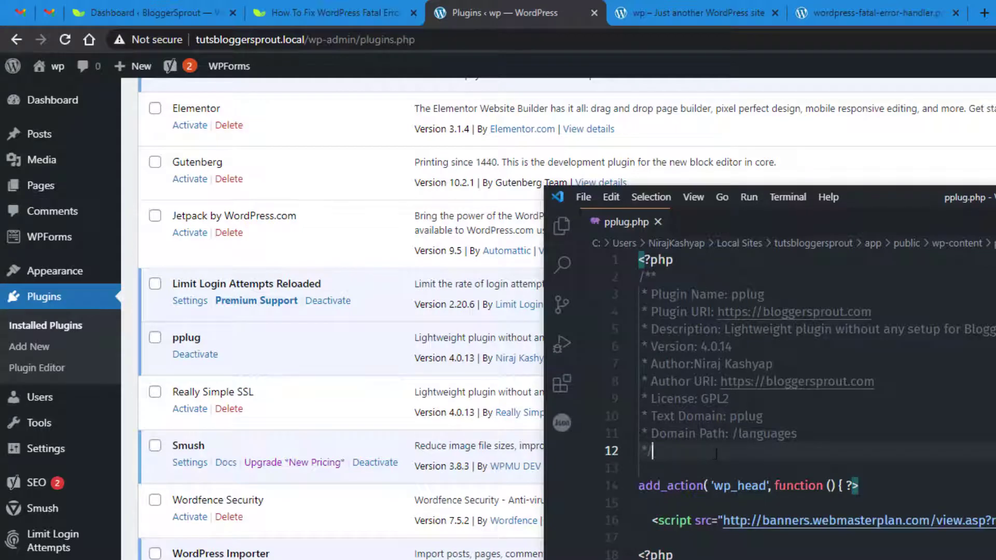
# Step: Return to the browser, reload the Plugins page and examine the fatal error details and call stack
pyautogui.click(127, 403)
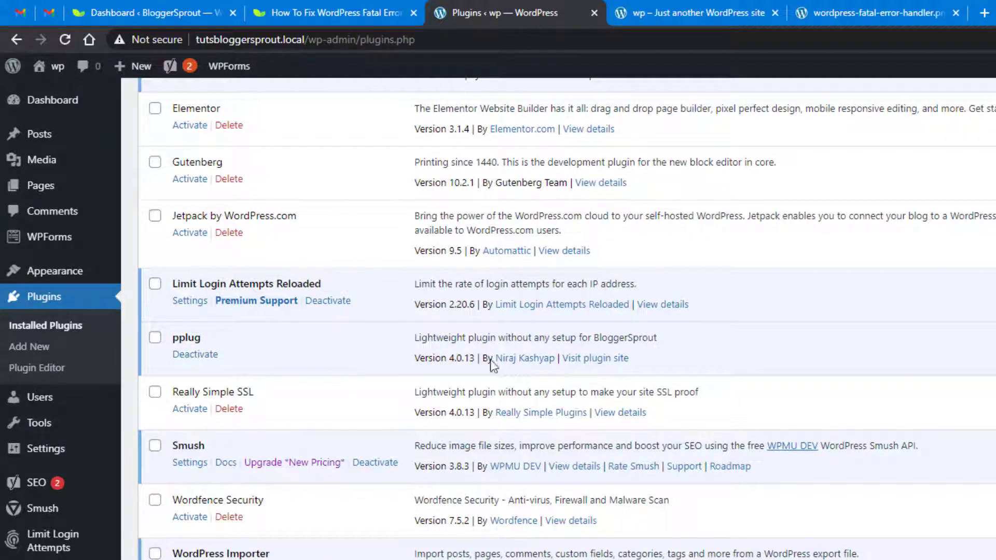
pyautogui.click(64, 40)
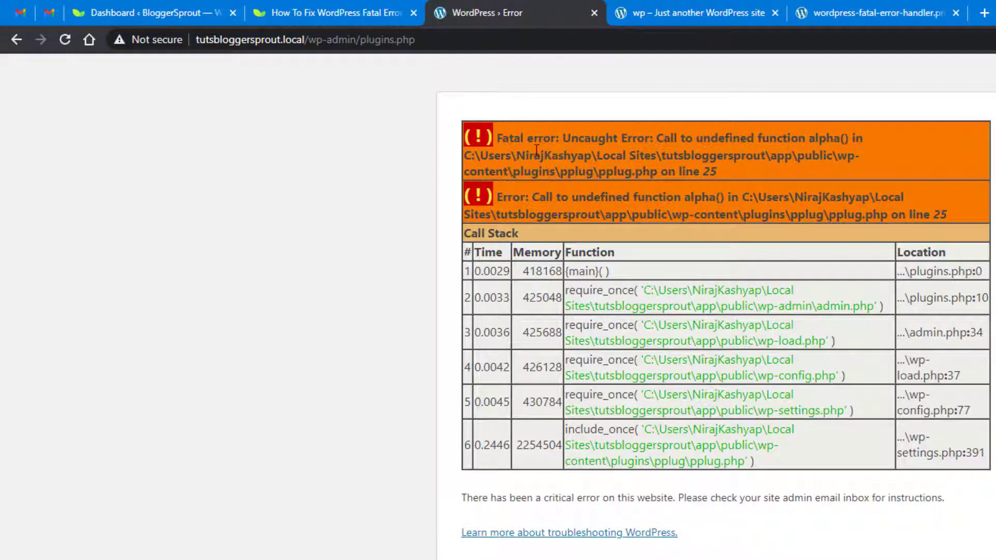
pyautogui.moveTo(488, 131); pyautogui.dragTo(851, 495)
pyautogui.click(914, 548)
# Step: Read the critical error message and troubleshooting link below the call stack, and compare them with the example error image
pyautogui.moveTo(465, 497); pyautogui.dragTo(694, 536)
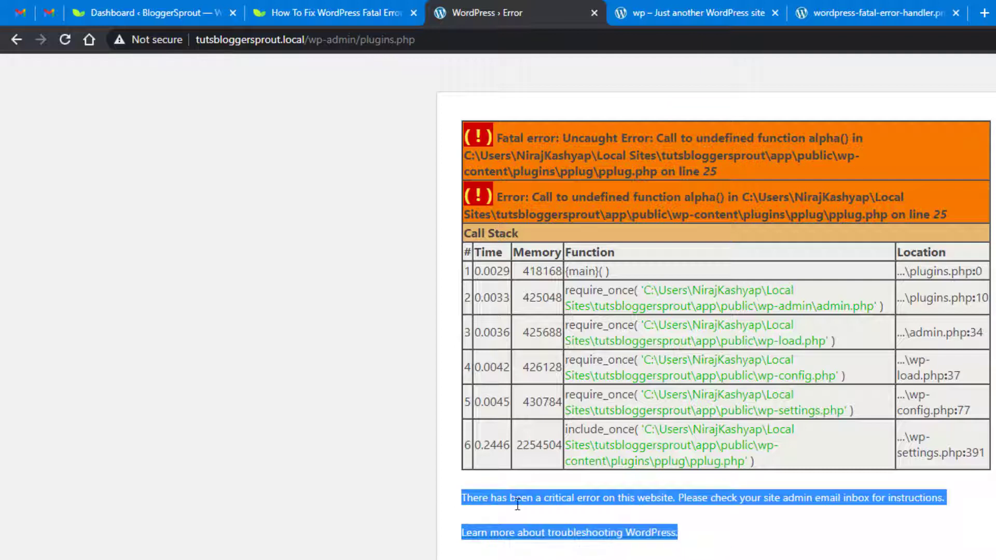
pyautogui.click(655, 499)
pyautogui.moveTo(668, 499); pyautogui.dragTo(944, 500)
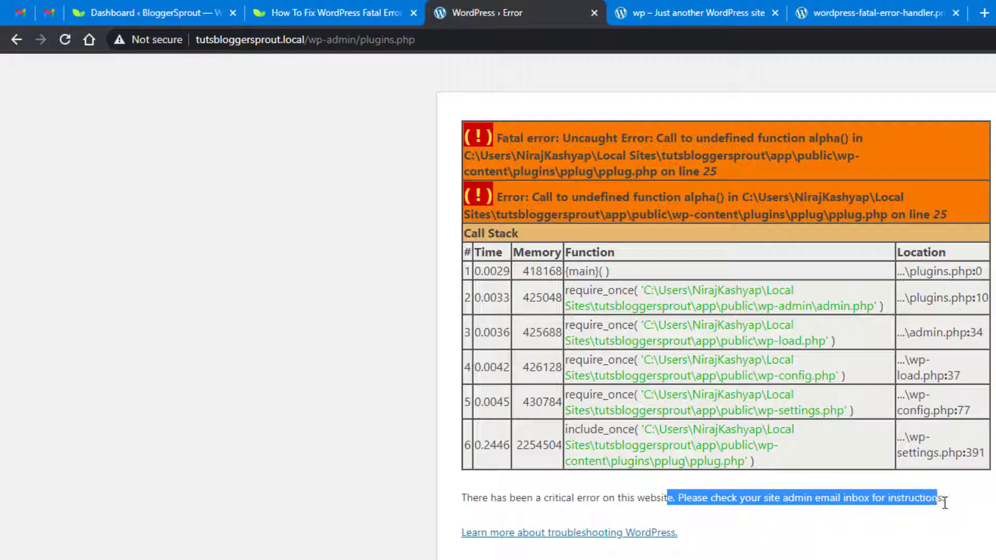
pyautogui.click(708, 538)
pyautogui.moveTo(463, 496); pyautogui.dragTo(698, 534)
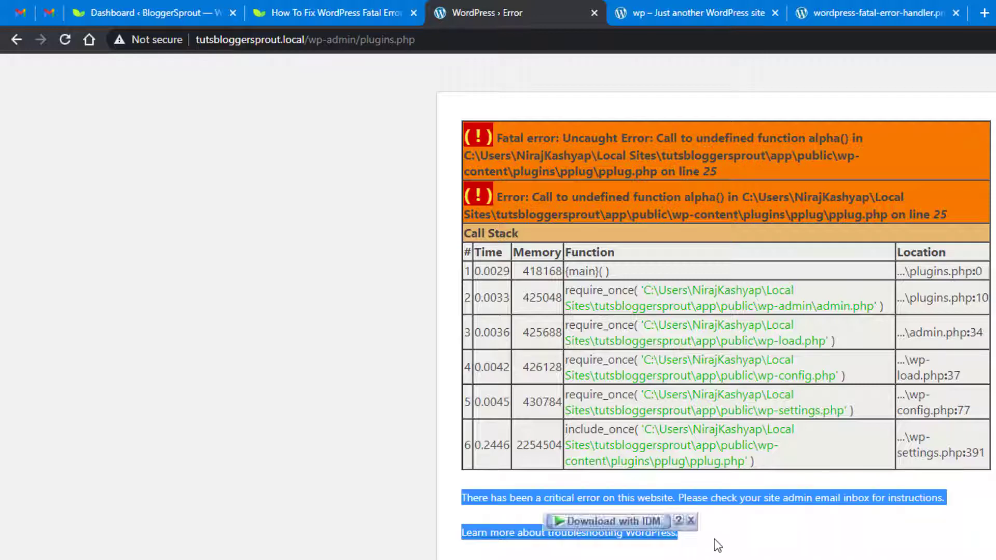
pyautogui.click(879, 13)
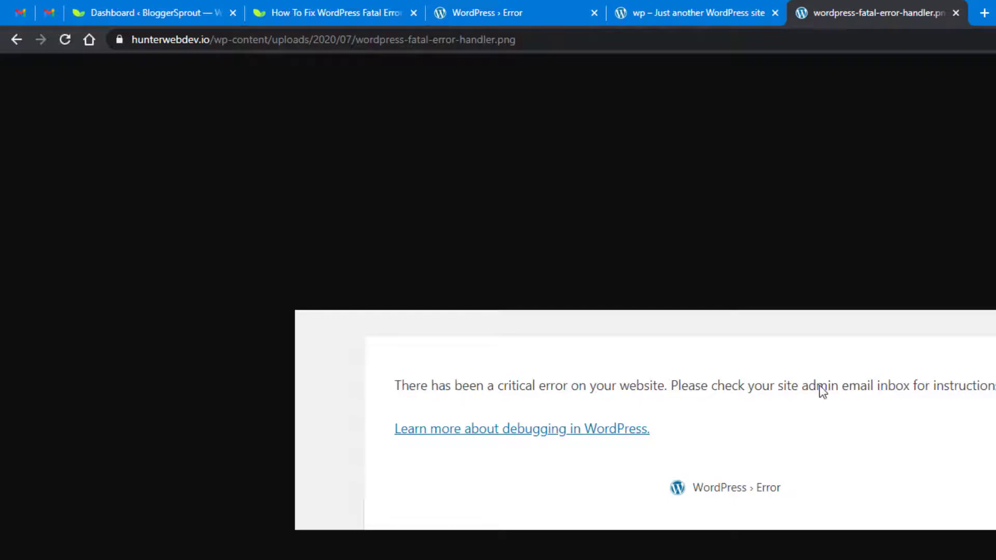
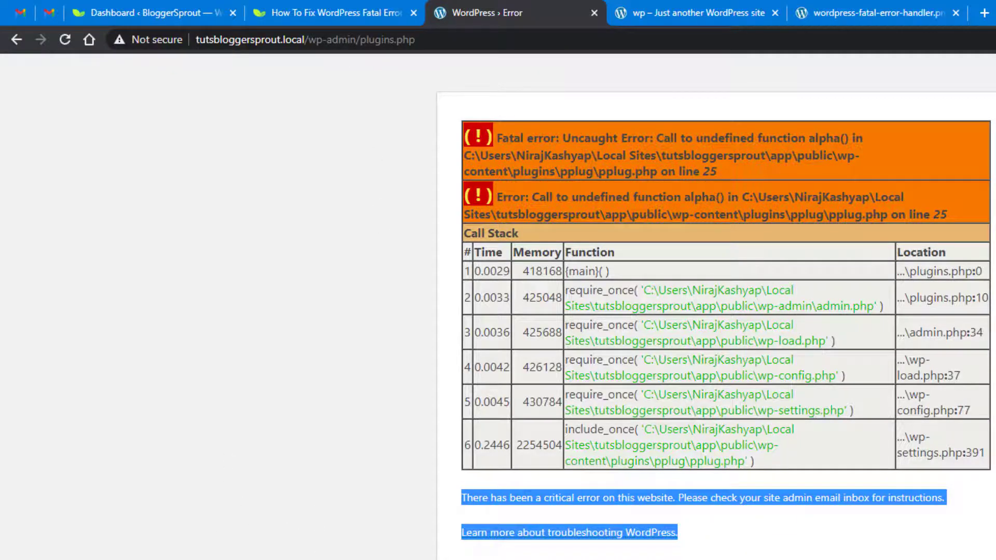
# Step: Switch to File Explorer, go up to the wp-content folder and rename its plugins folder to backup-plugins
pyautogui.hotkey('alt', 'Tab')
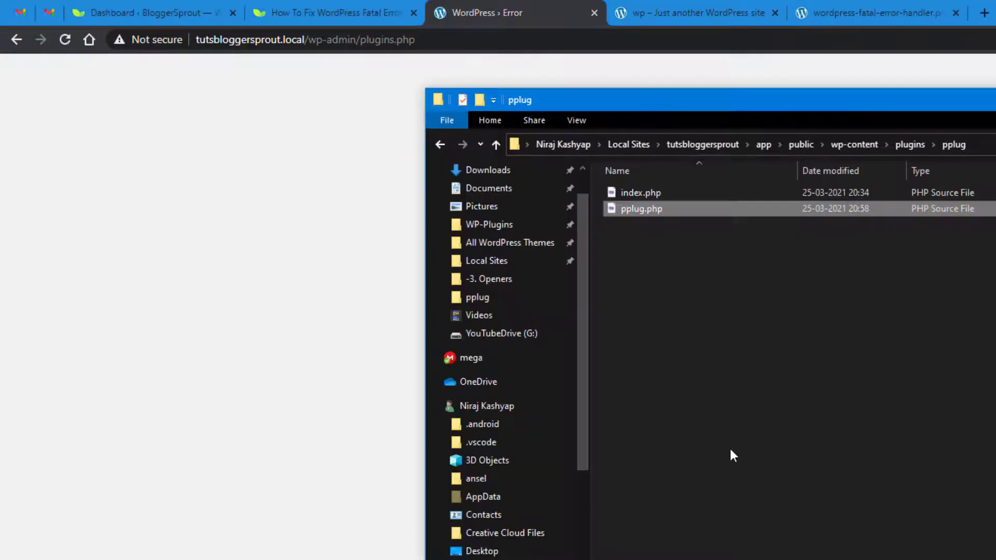
pyautogui.click(865, 146)
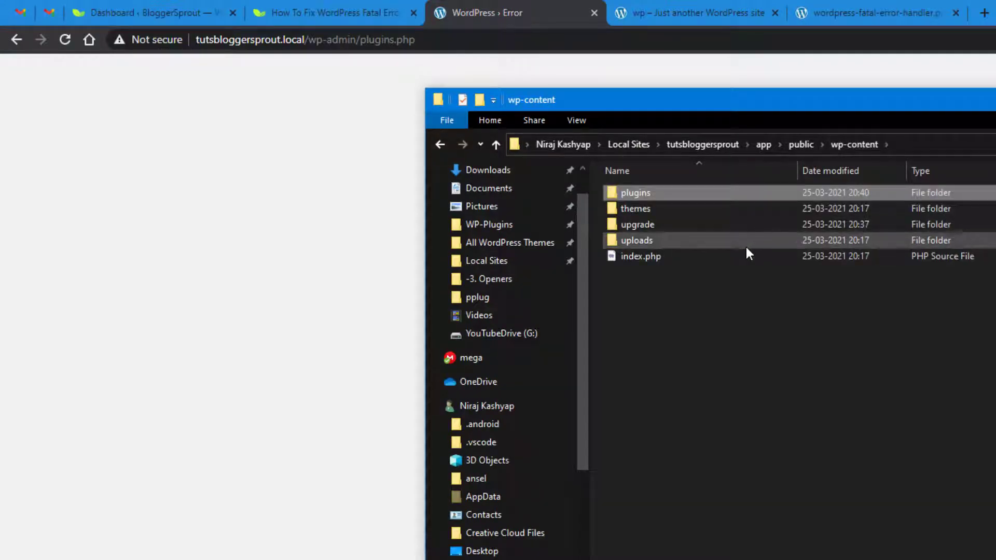
pyautogui.doubleClick(634, 192)
pyautogui.rightClick(633, 192)
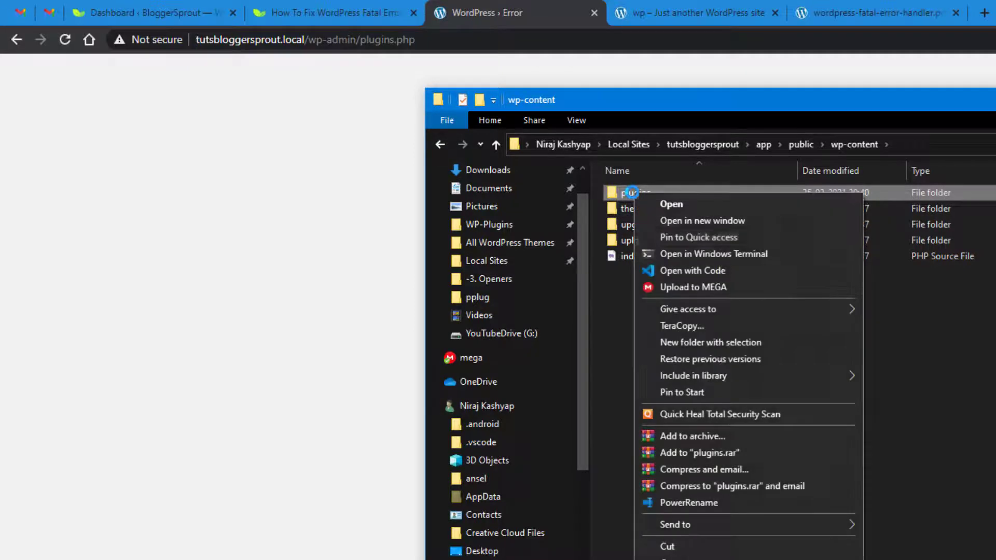
pyautogui.press('m')
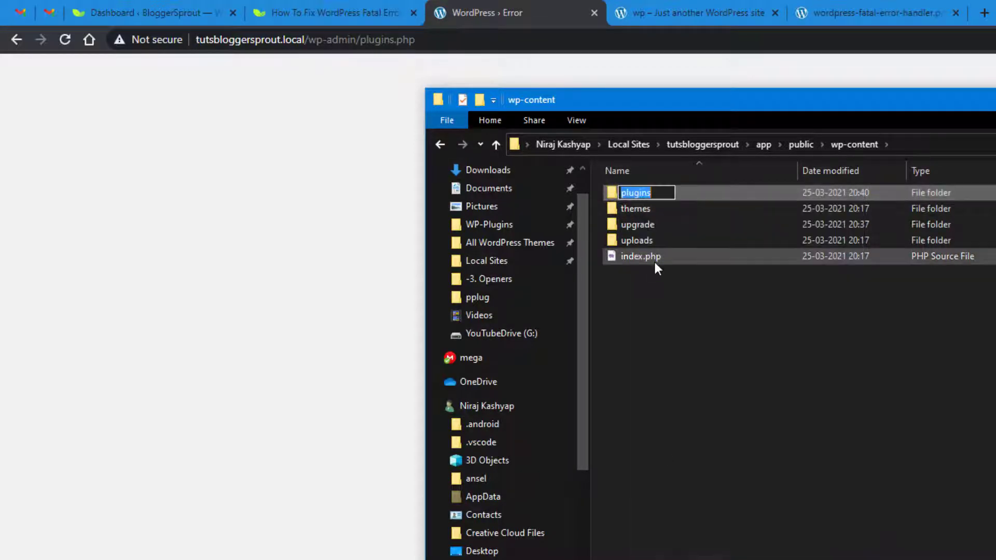
pyautogui.click(620, 193)
pyautogui.write('backup-')
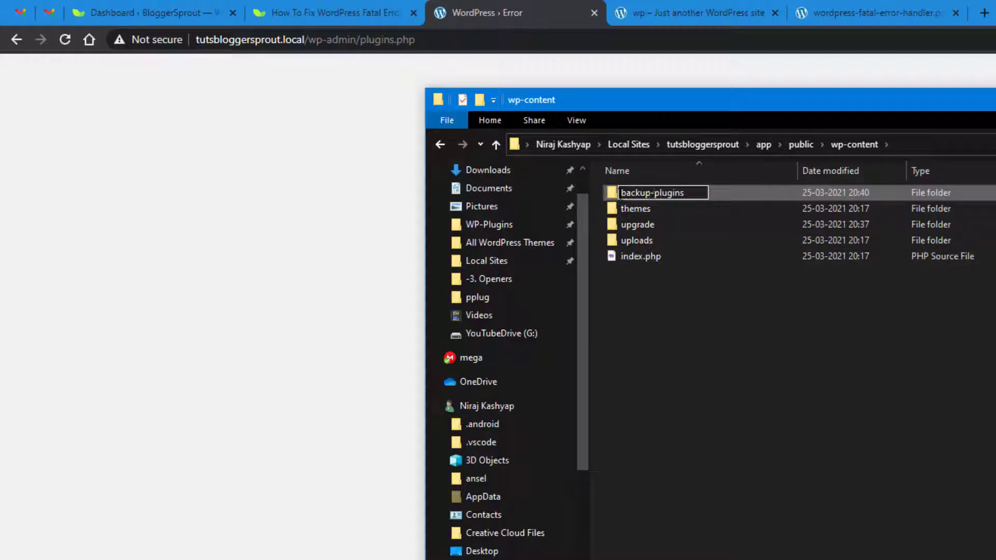
pyautogui.press('Return')
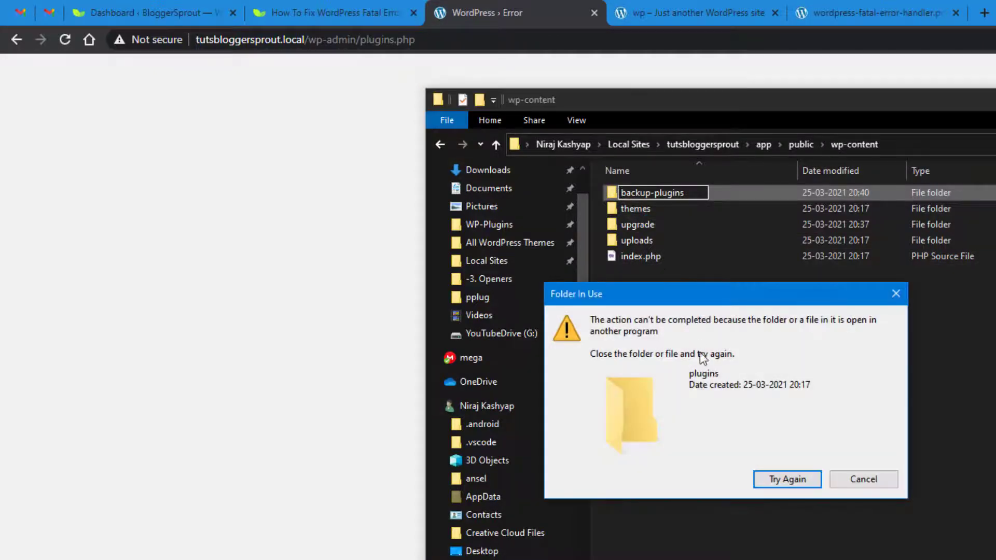
# Step: Retry the blocked plugins folder rename, checking the code editor that has pplug.php open before trying again
pyautogui.click(786, 479)
pyautogui.hotkey('alt', 'Tab')
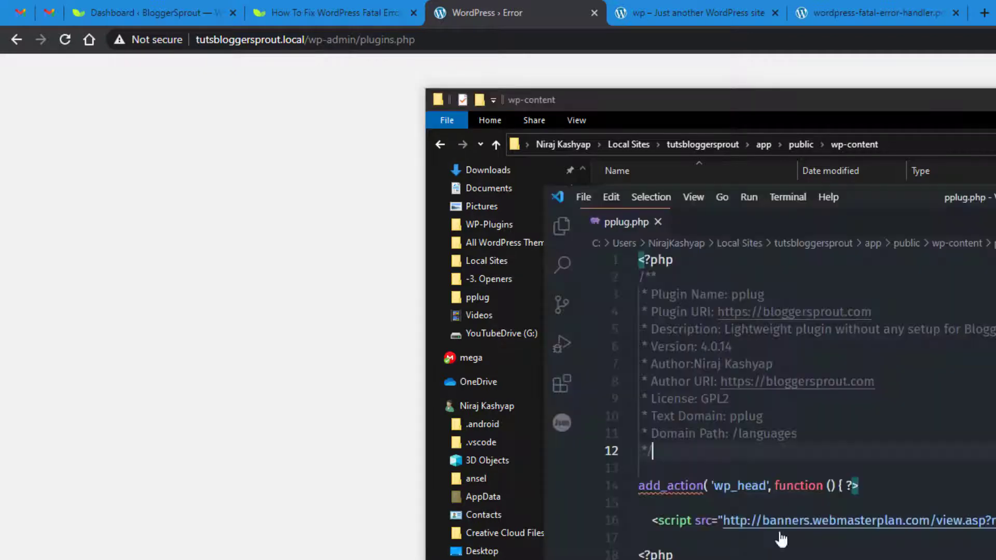
pyautogui.hotkey('alt', 'Tab')
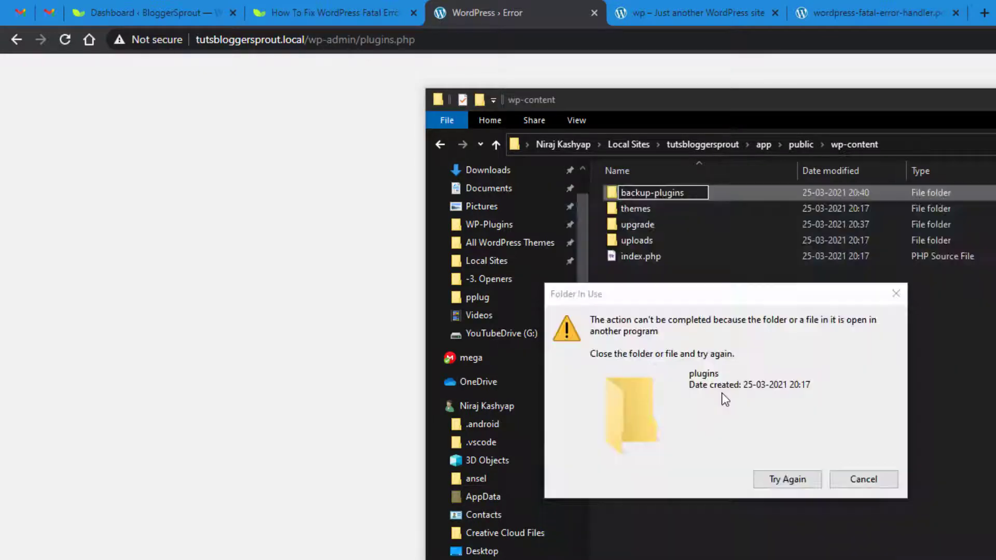
pyautogui.click(804, 477)
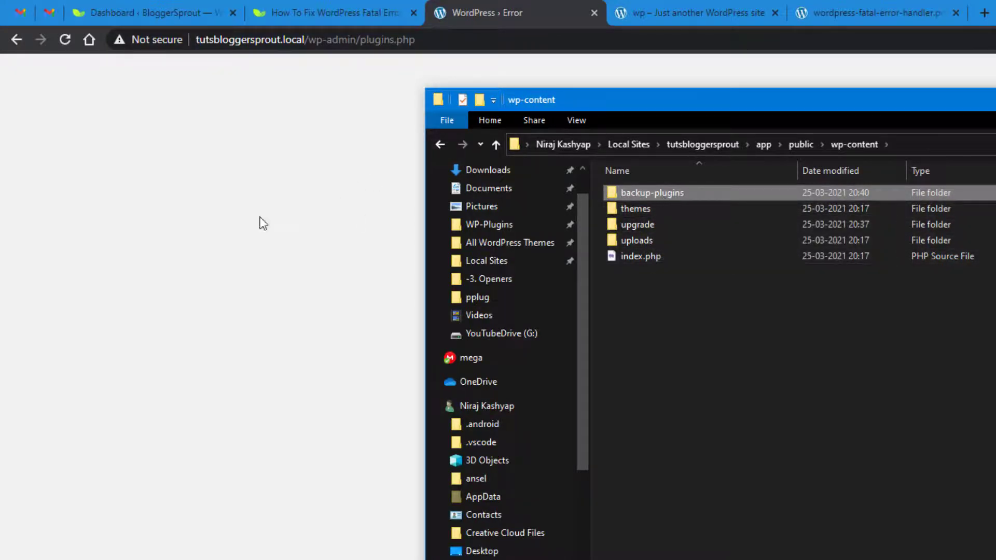
# Step: Return to the browser, reload the Plugins page and read the plugin deactivation notices
pyautogui.click(173, 164)
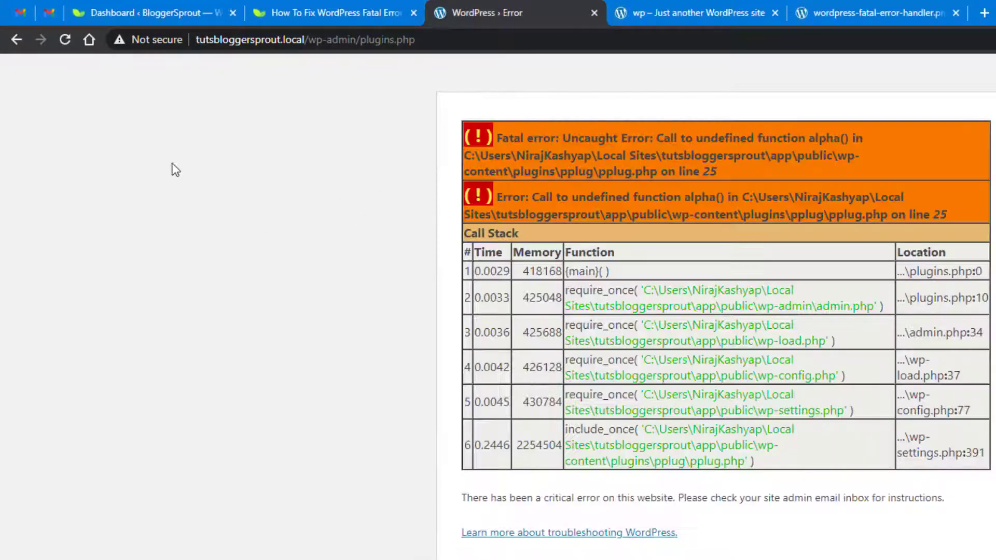
pyautogui.click(66, 41)
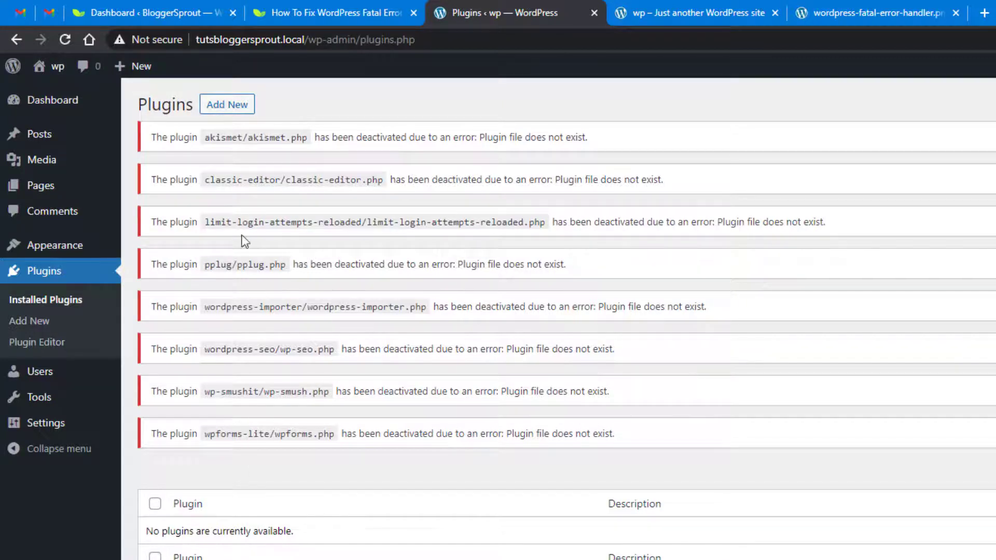
pyautogui.moveTo(150, 136); pyautogui.dragTo(492, 465)
pyautogui.click(403, 436)
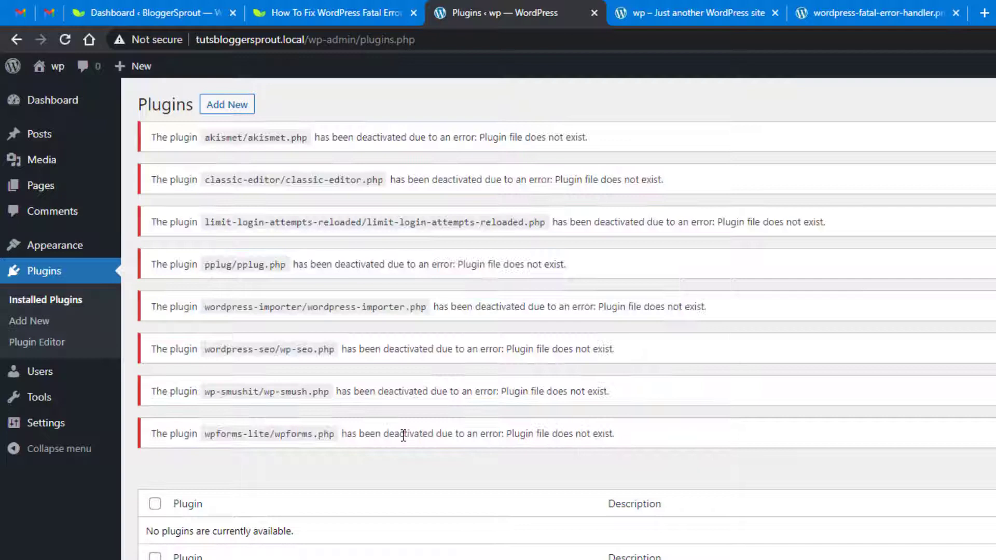
pyautogui.doubleClick(345, 434)
pyautogui.moveTo(390, 434); pyautogui.dragTo(618, 435)
pyautogui.click(614, 476)
pyautogui.moveTo(372, 181); pyautogui.dragTo(520, 433)
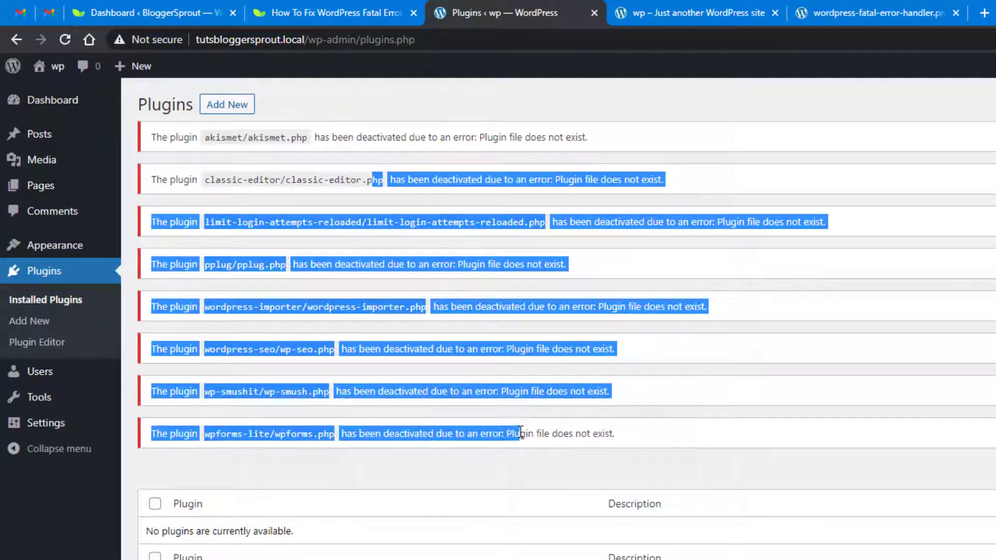
pyautogui.click(551, 481)
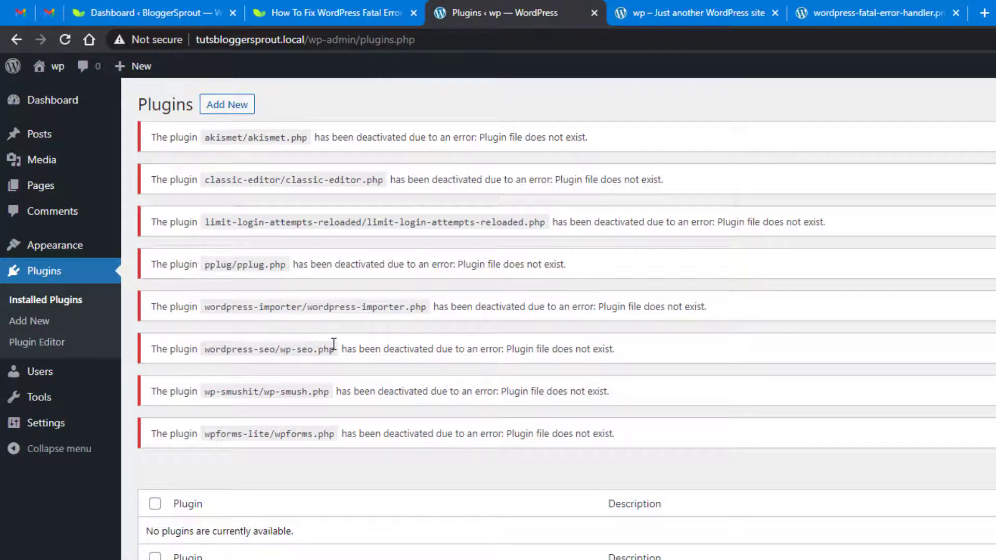
# Step: Look at the theme folders inside wp-content's themes folder, go back to wp-content and return to the browser's Plugins page
pyautogui.hotkey('alt', 'Tab')
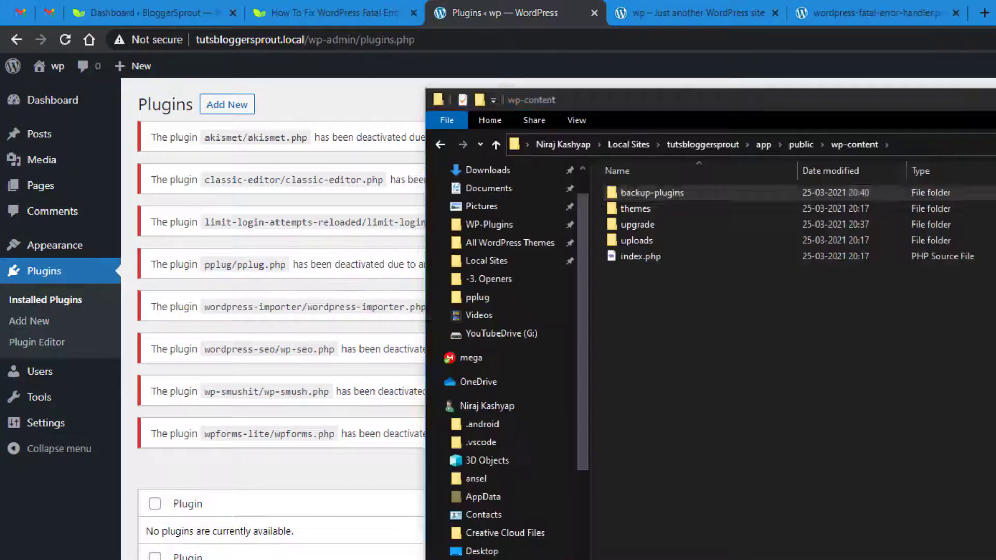
pyautogui.click(634, 209)
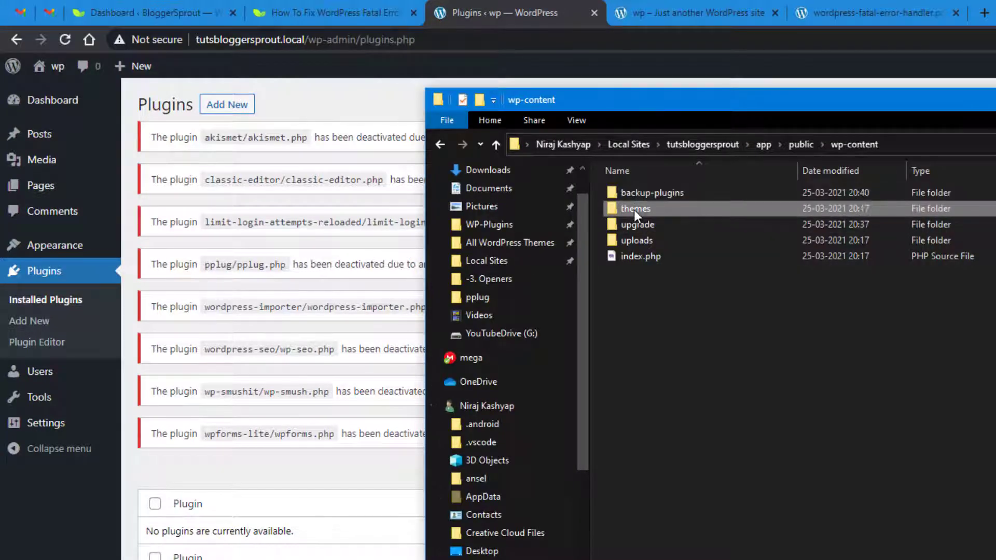
pyautogui.doubleClick(646, 210)
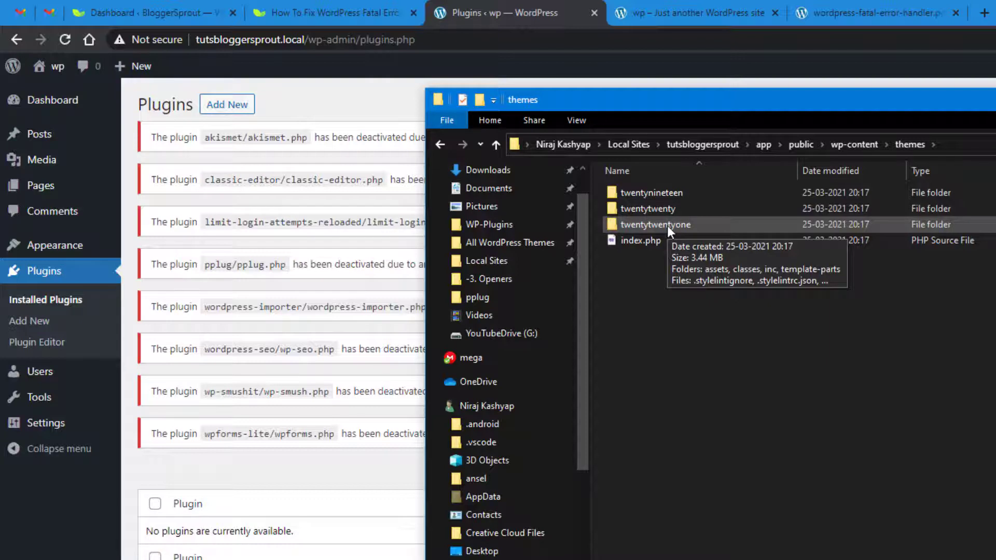
pyautogui.click(636, 206)
pyautogui.rightClick(636, 205)
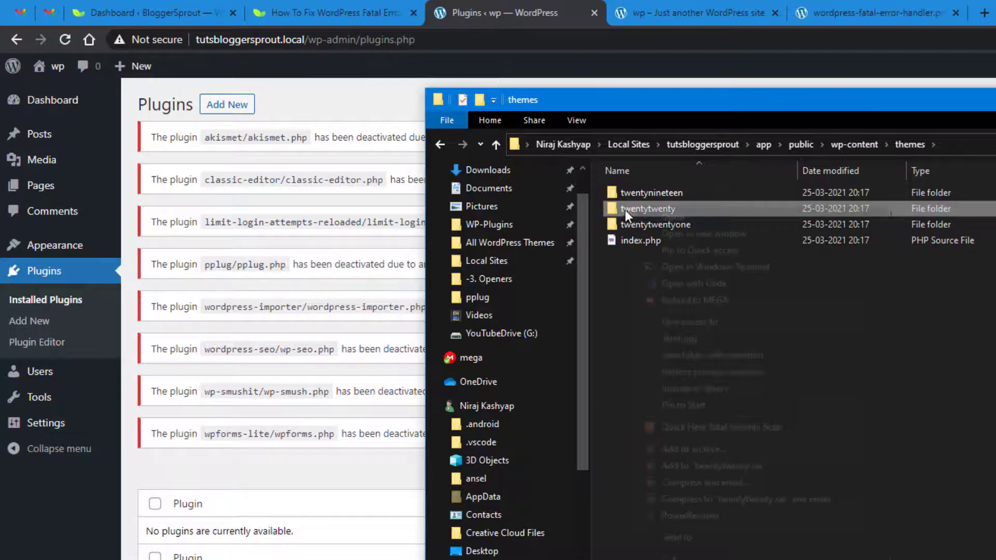
pyautogui.click(619, 253)
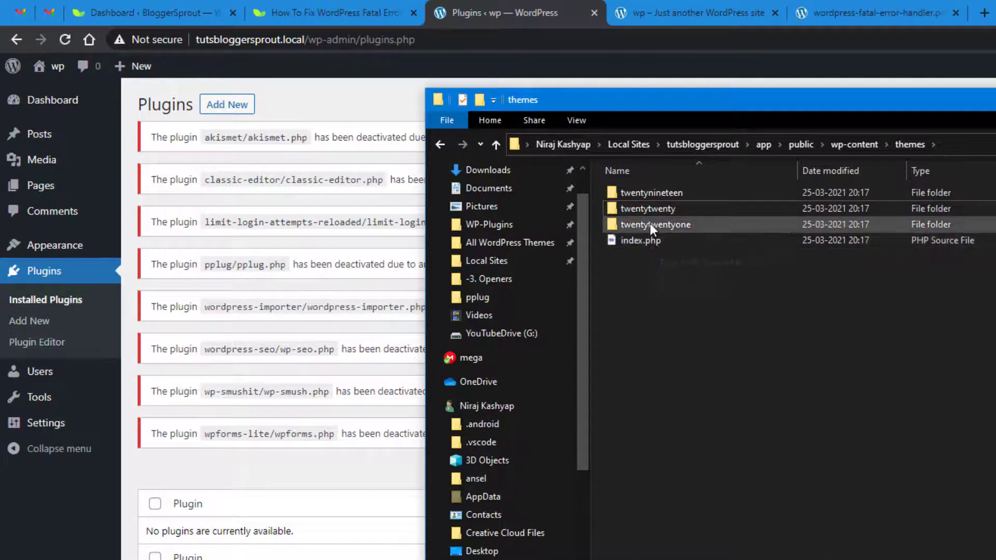
pyautogui.click(854, 145)
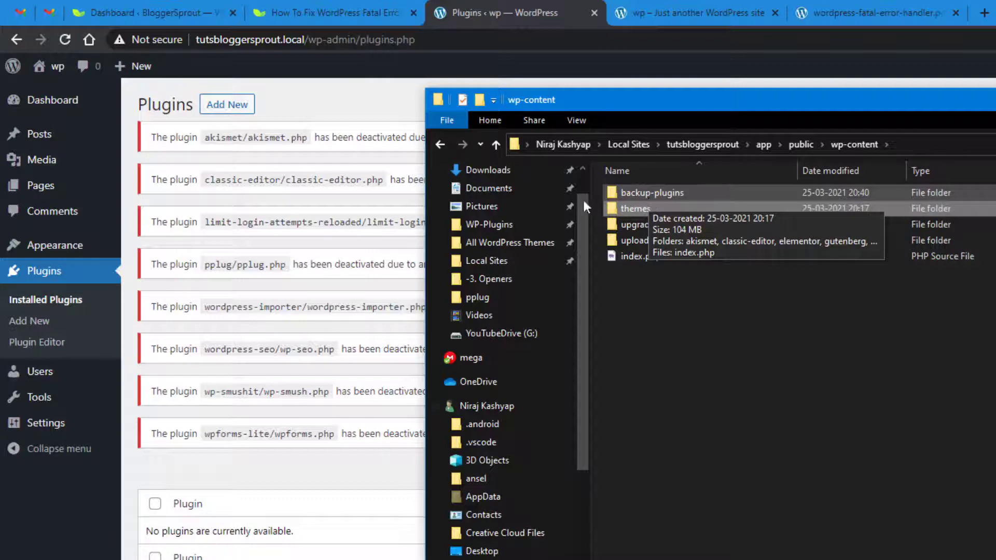
pyautogui.click(339, 465)
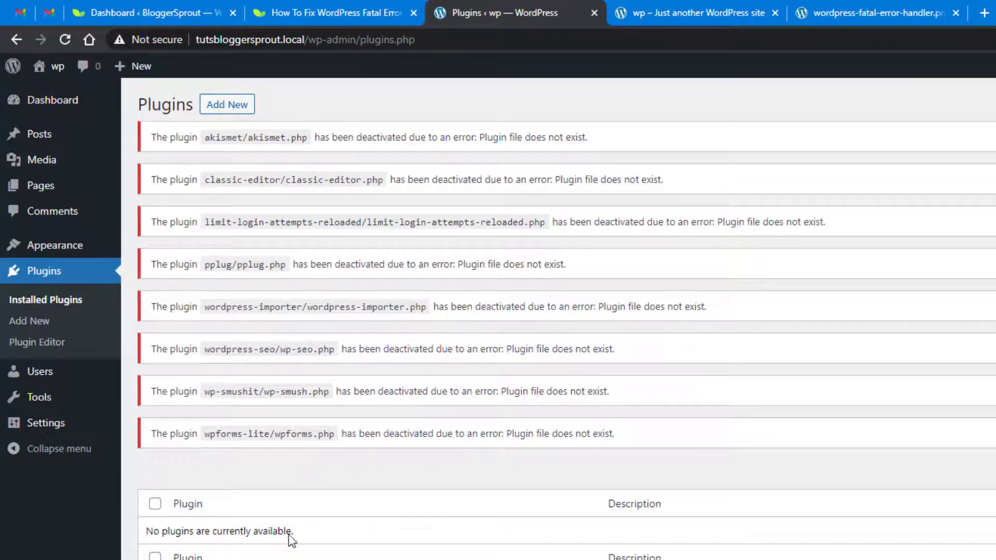
# Step: Switch to File Explorer and rename the backup-plugins folder in wp-content back to plugins
pyautogui.hotkey('alt', 'Tab')
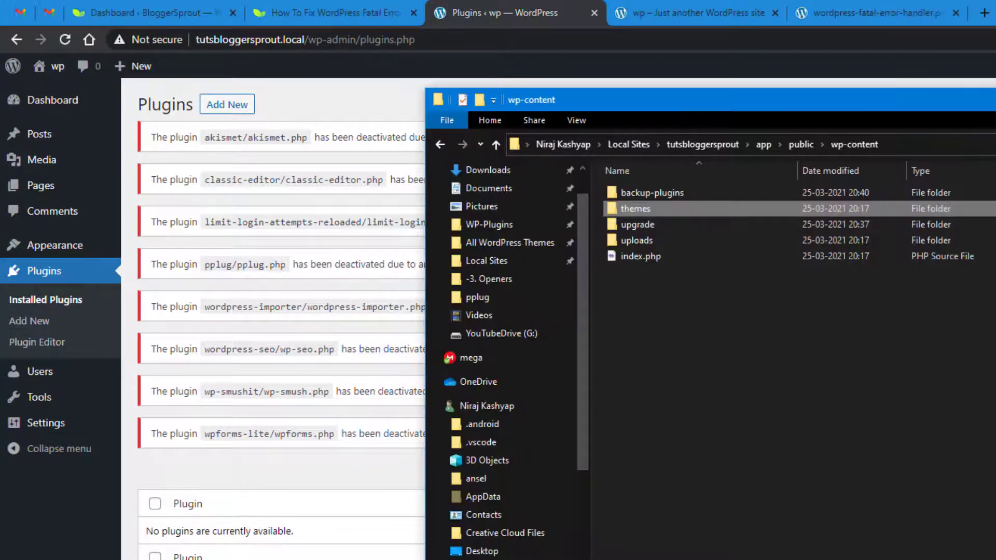
pyautogui.click(660, 196)
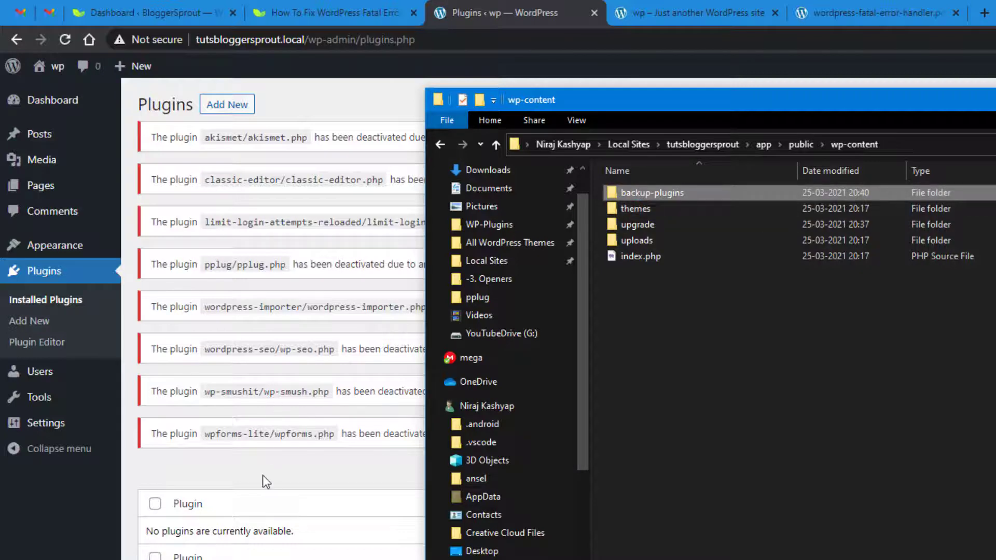
pyautogui.rightClick(638, 194)
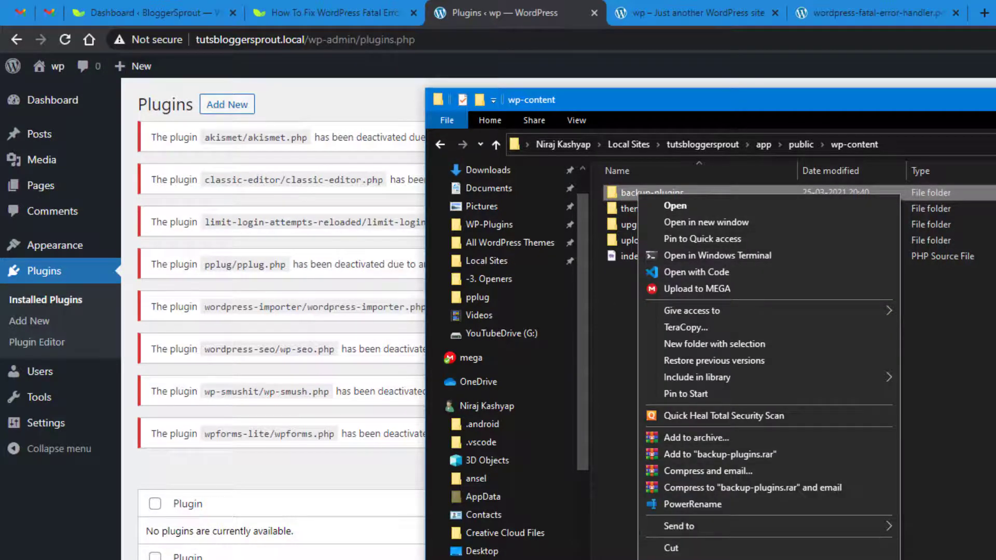
pyautogui.press('m')
pyautogui.click(651, 193)
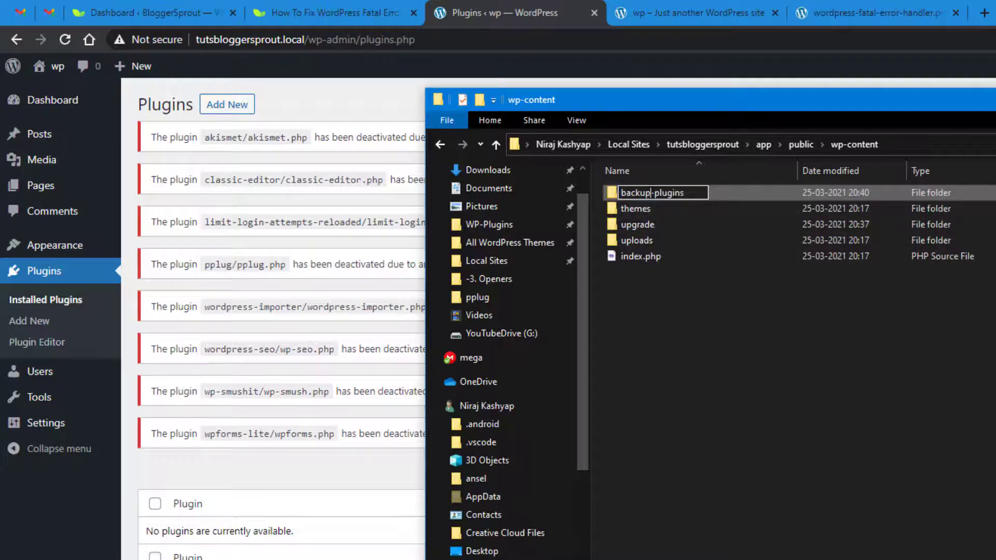
pyautogui.doubleClick(654, 193)
pyautogui.press('BackSpace')
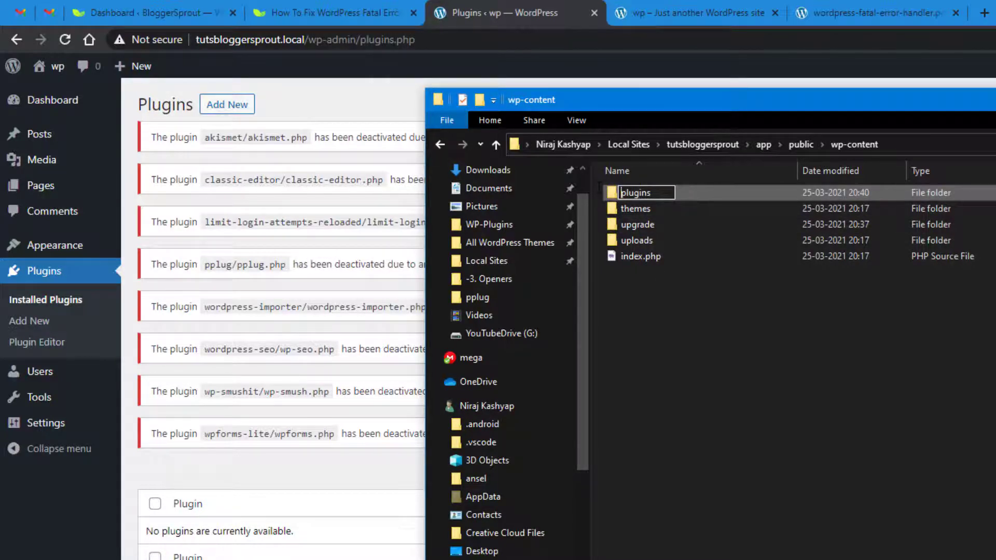
pyautogui.press('Return')
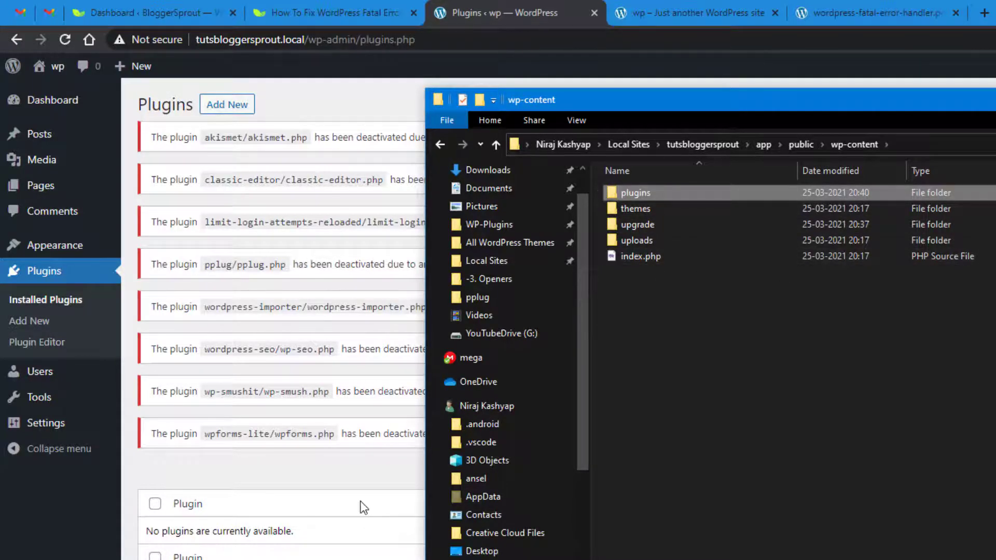
# Step: Return to the browser, reopen the installed plugins list and activate the Classic Editor plugin
pyautogui.click(196, 484)
pyautogui.click(49, 310)
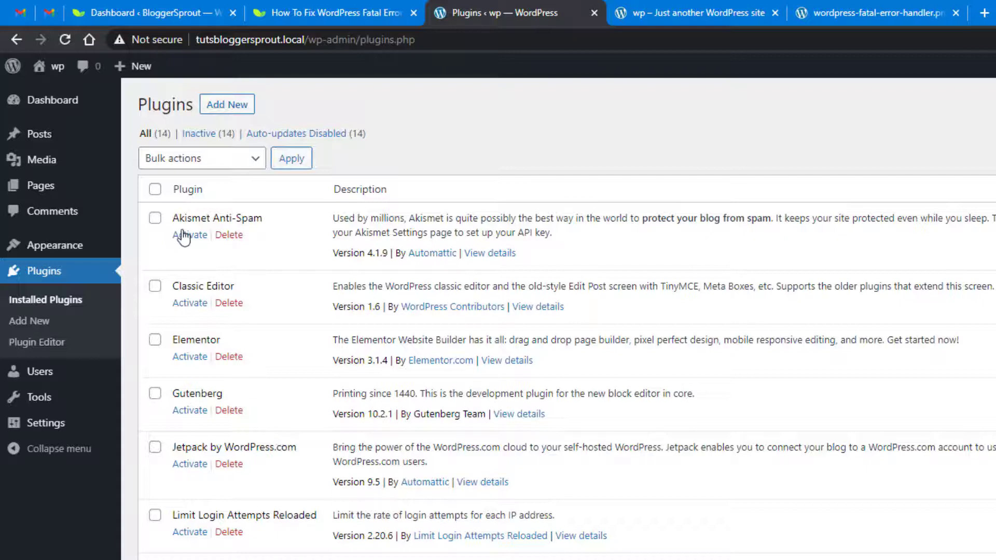
pyautogui.click(191, 305)
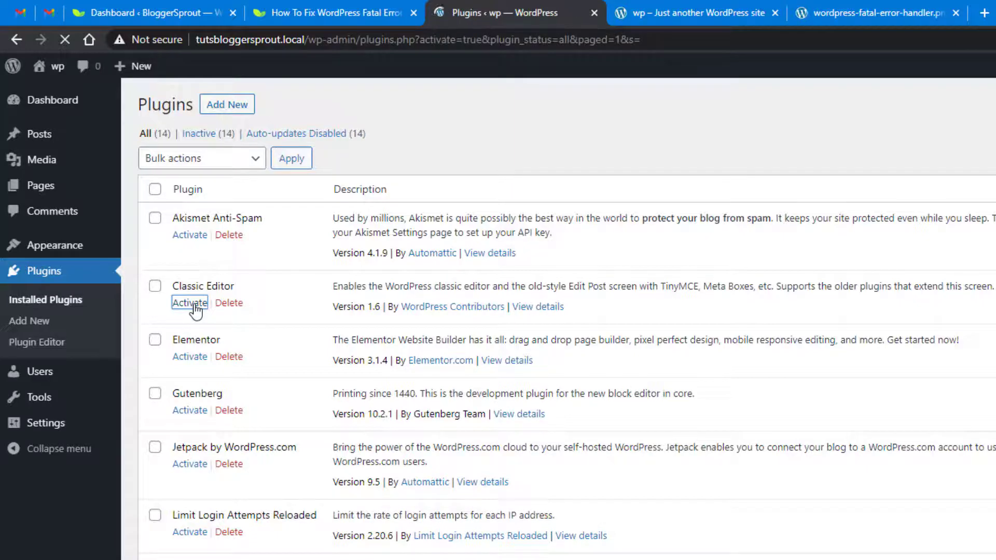
# Step: Try to activate the pplug plugin and examine the resulting error details and its entry in the plugin list
pyautogui.scroll(-2, 207, 382)
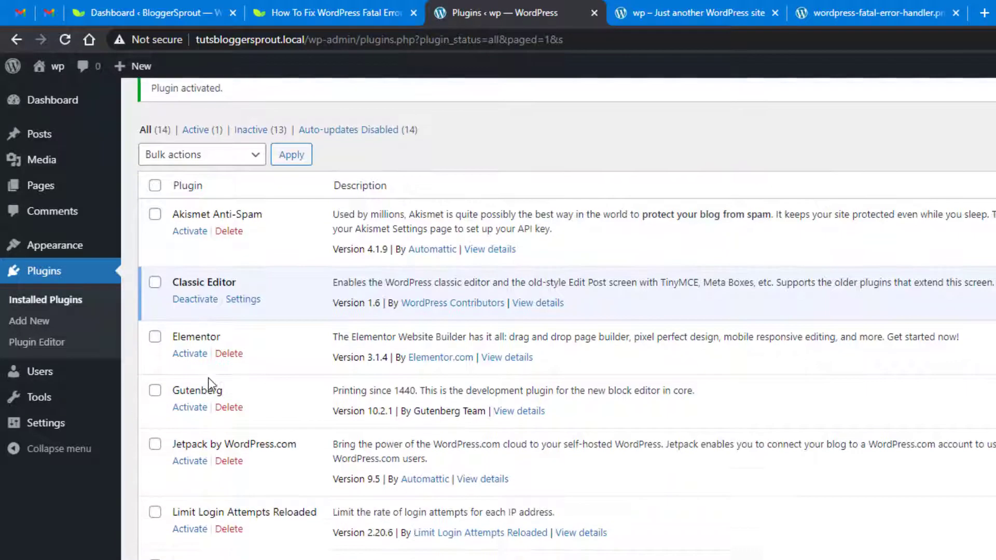
pyautogui.click(189, 556)
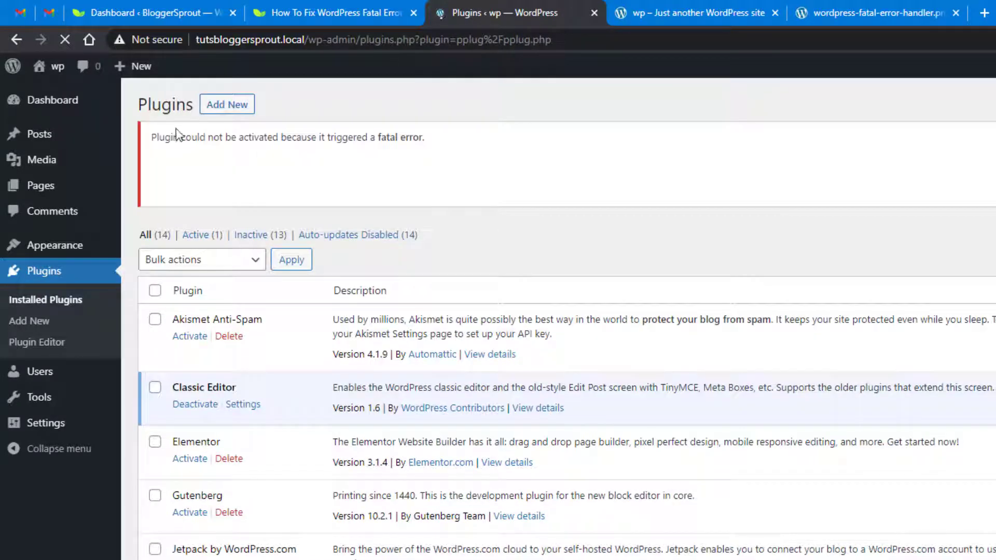
pyautogui.moveTo(178, 137); pyautogui.dragTo(410, 160)
pyautogui.click(459, 235)
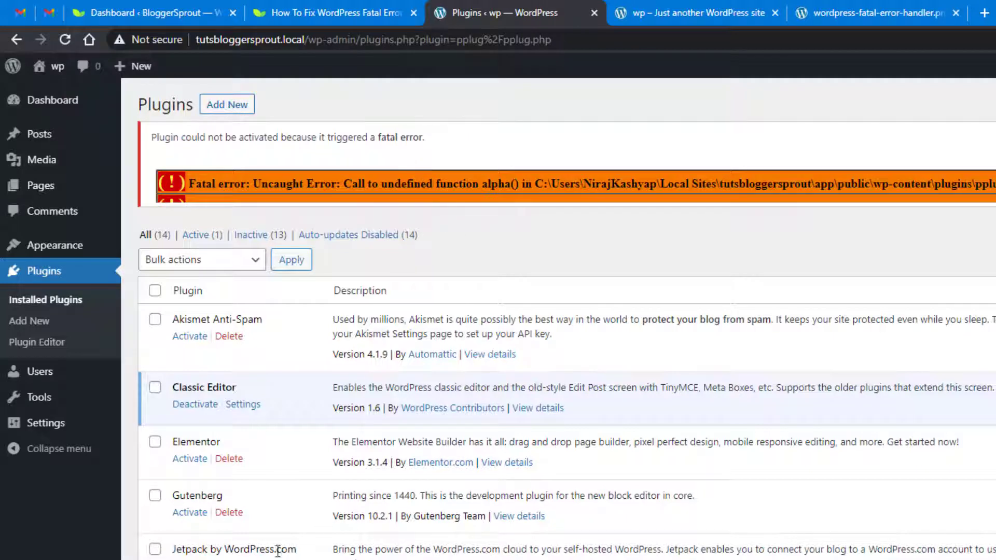
pyautogui.scroll(-4, 193, 479)
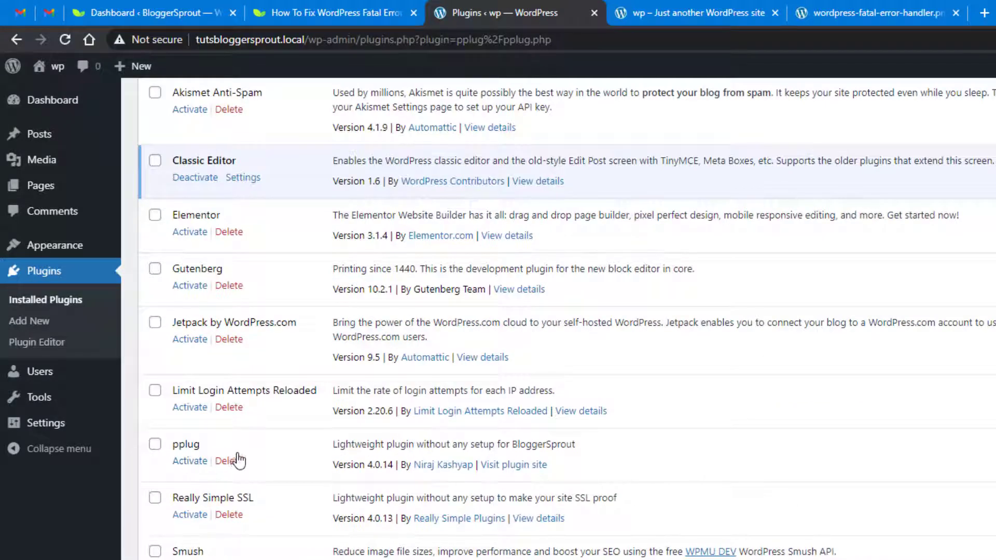
pyautogui.scroll(4, 258, 468)
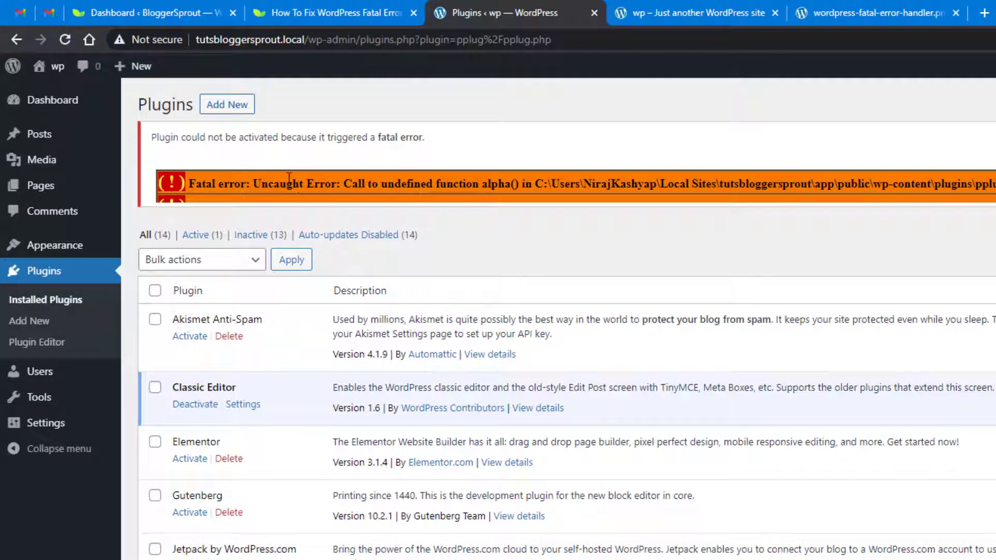
pyautogui.scroll(-1, 472, 194)
pyautogui.scroll(-3, 472, 194)
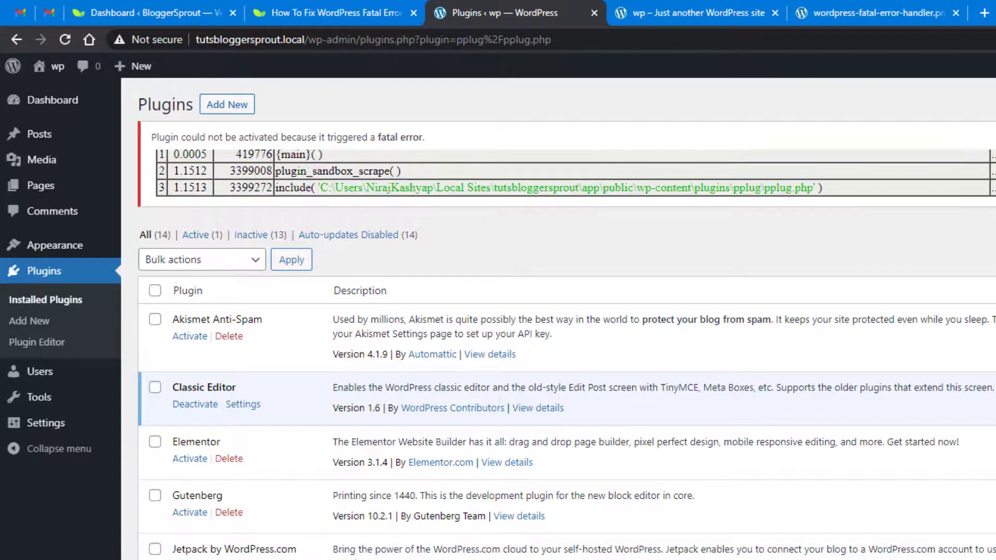
# Step: Delete the faulty pplug plugin from the installed plugins list and confirm its deletion
pyautogui.scroll(-3, 567, 318)
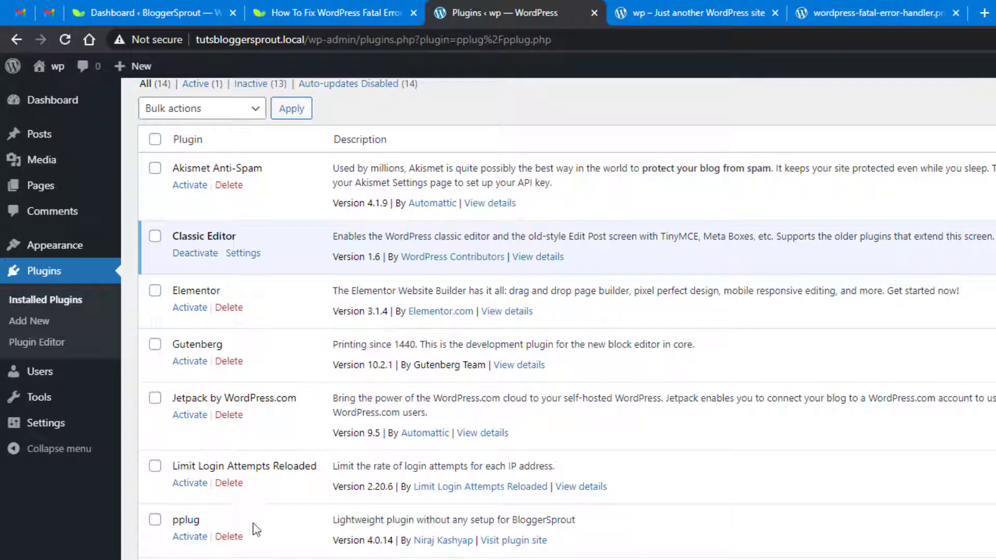
pyautogui.moveTo(256, 529); pyautogui.dragTo(503, 520)
pyautogui.click(395, 536)
pyautogui.click(234, 538)
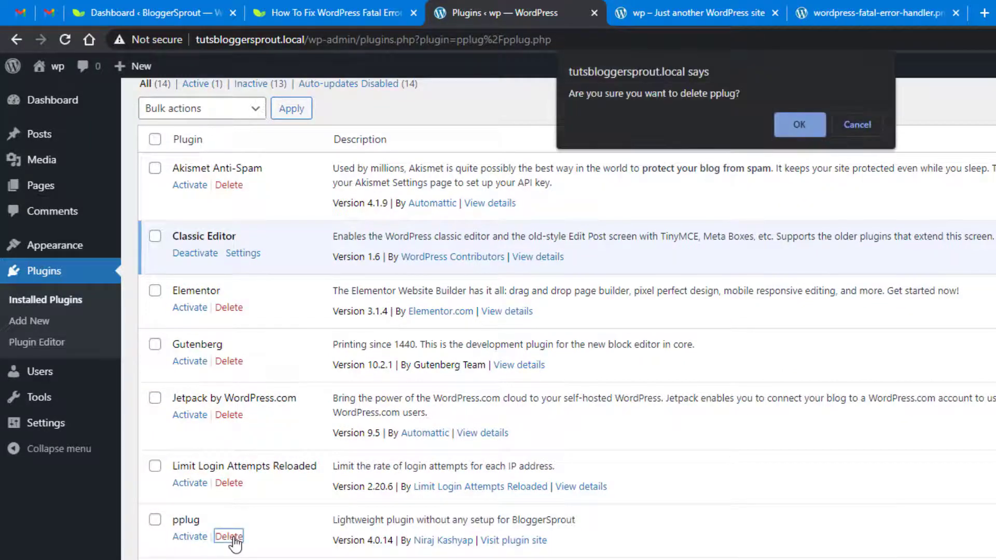
pyautogui.click(799, 124)
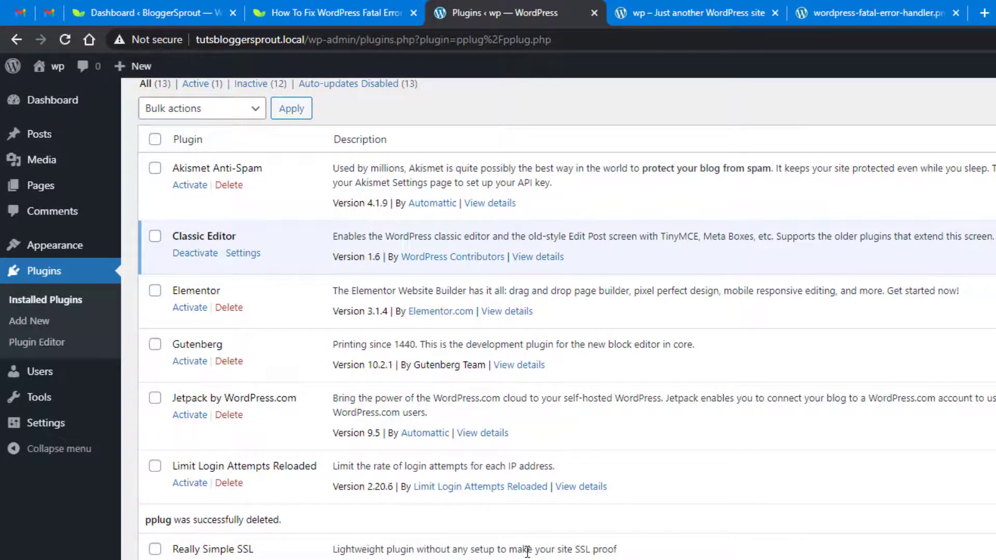
# Step: Start adding a new plugin and search the plugin directory for "glorious support service"
pyautogui.scroll(3, 528, 551)
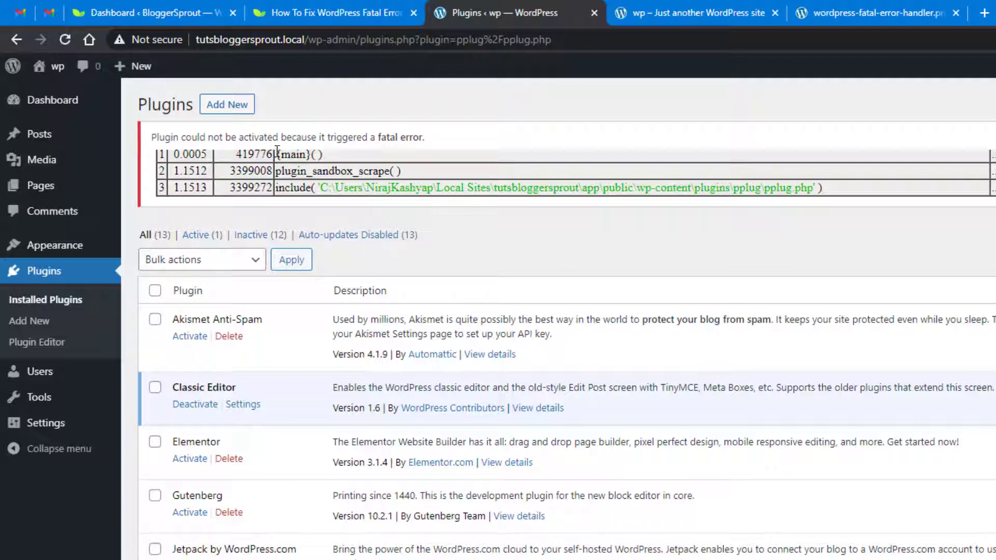
pyautogui.click(239, 108)
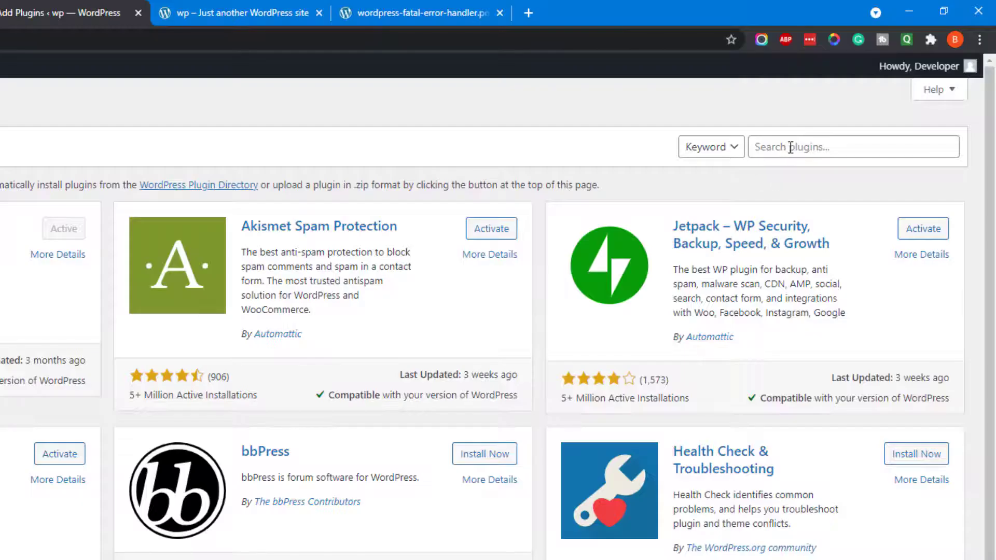
pyautogui.click(789, 147)
pyautogui.write('glo')
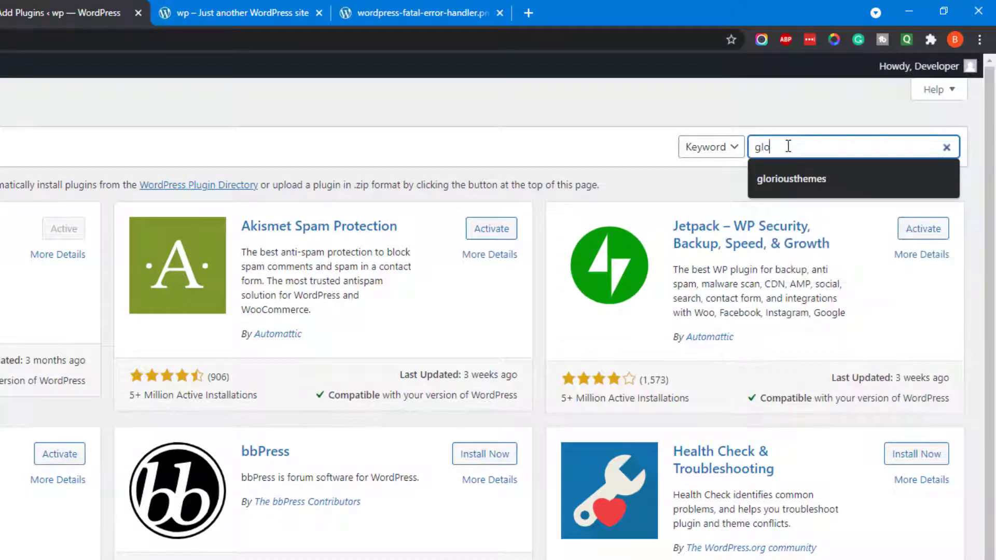
pyautogui.write('rious su')
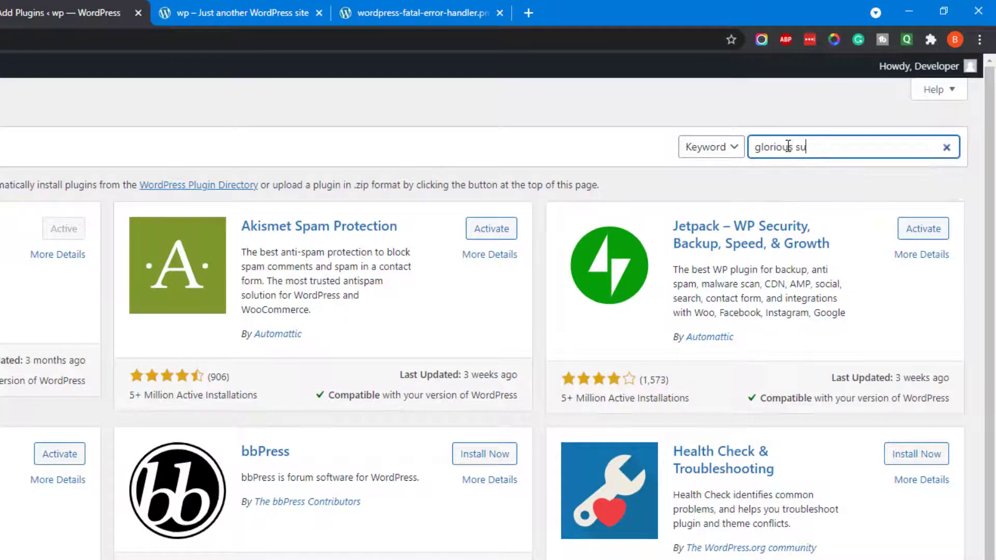
pyautogui.write('pport service')
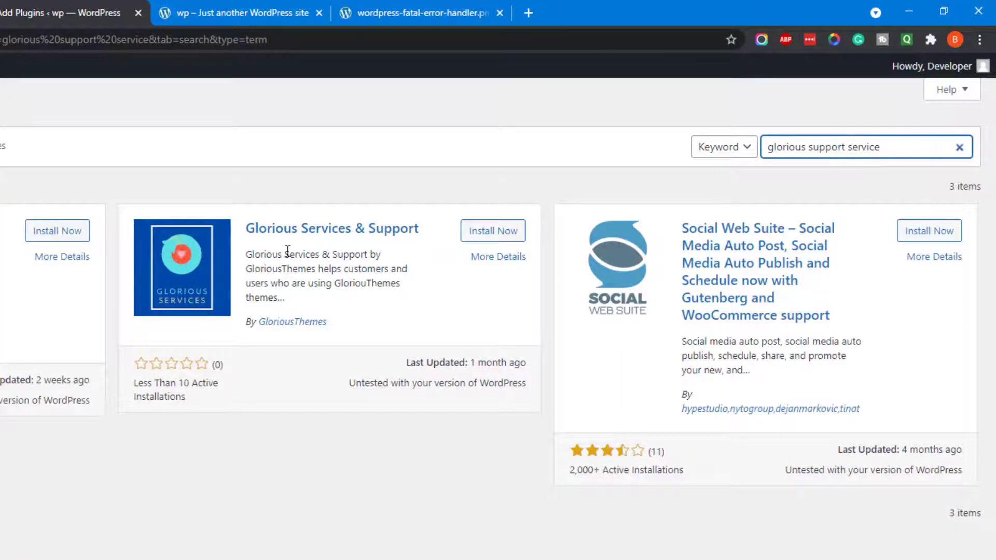
# Step: Install and activate the Glorious Services & Support plugin, allowing its update and diagnostic opt-in
pyautogui.click(501, 232)
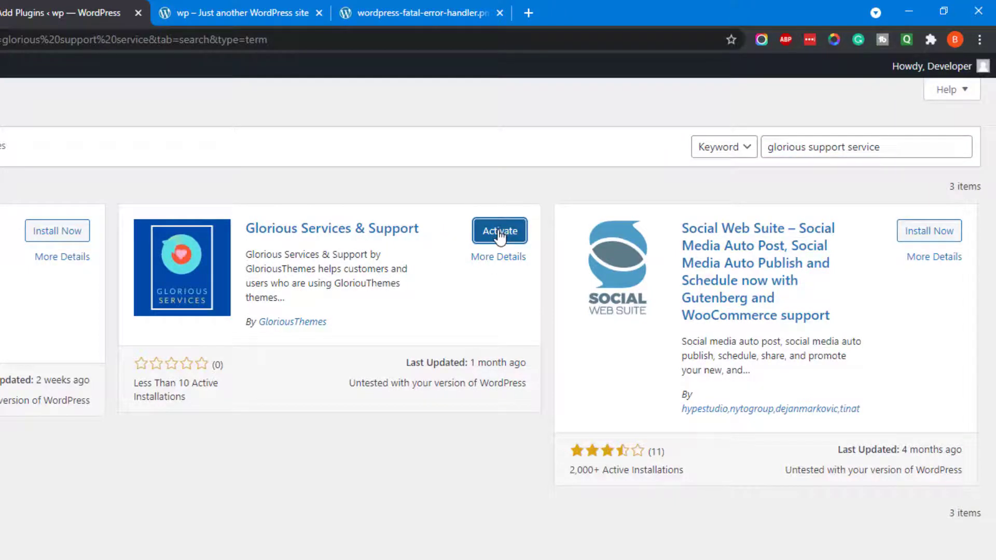
pyautogui.click(511, 234)
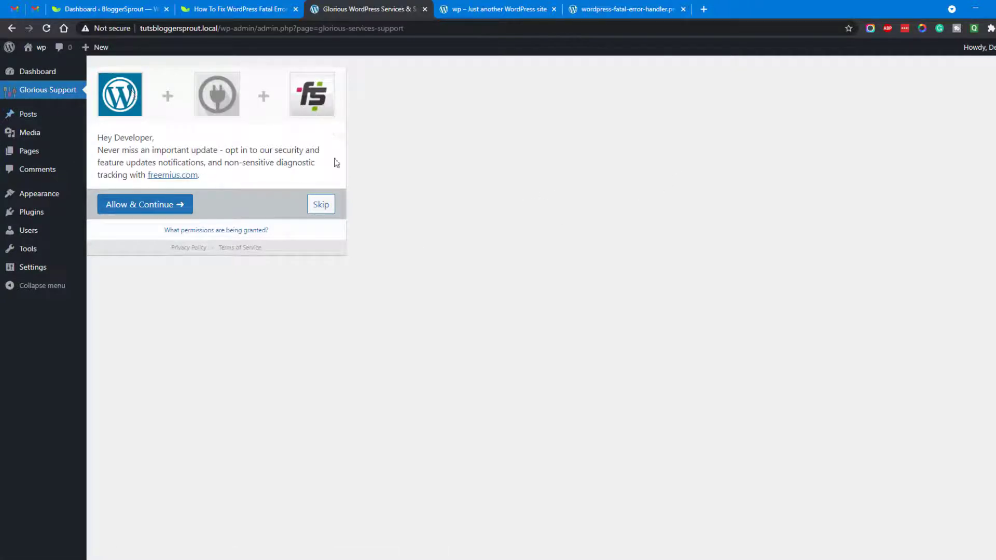
pyautogui.click(134, 205)
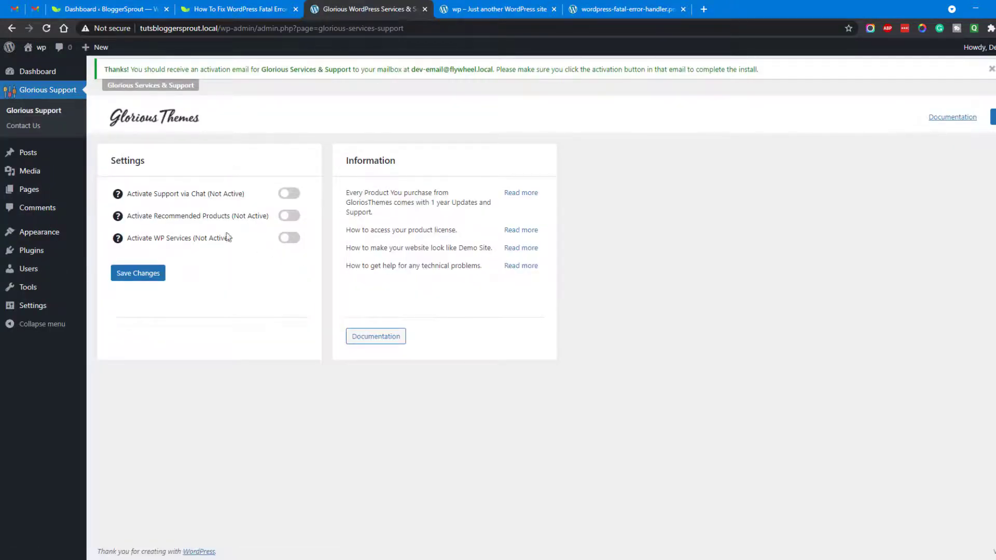
# Step: Enable WP Services, Recommended Products and Support via Chat in the Glorious Support settings and save the changes
pyautogui.click(289, 238)
pyautogui.click(289, 215)
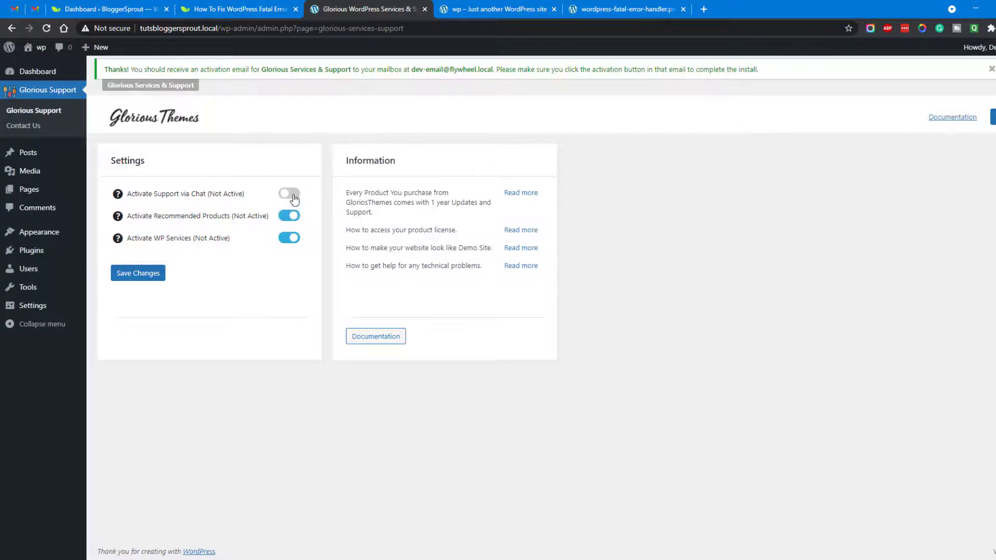
pyautogui.click(289, 193)
pyautogui.moveTo(210, 195); pyautogui.dragTo(241, 196)
pyautogui.click(162, 275)
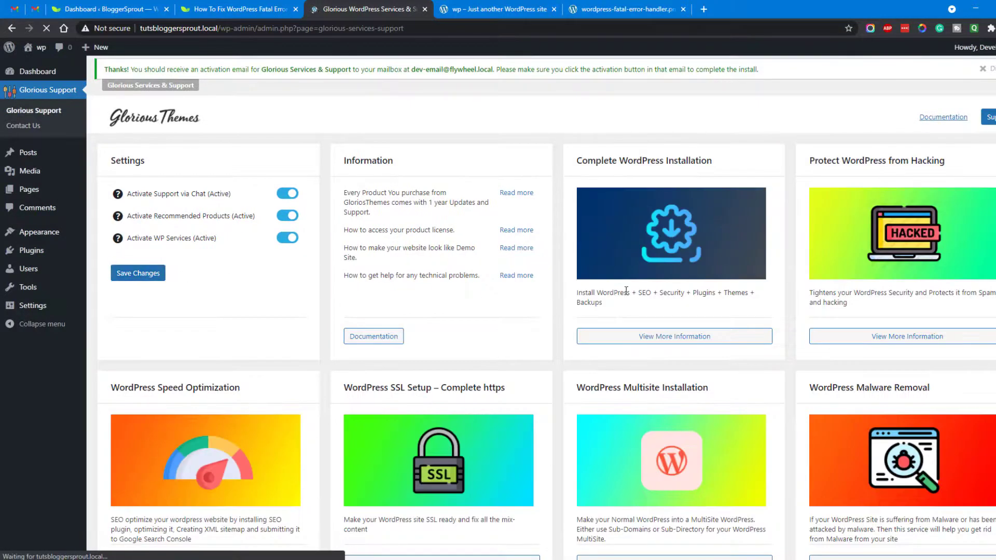
# Step: Look over the offered WordPress services, then go to the admin dashboard and open the support chat
pyautogui.scroll(-3, 793, 228)
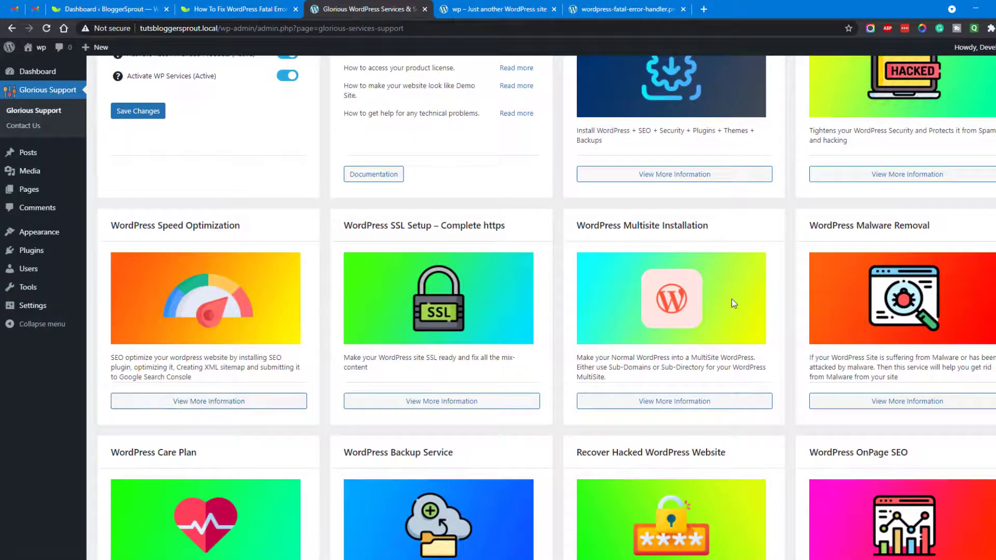
pyautogui.scroll(-10, 855, 223)
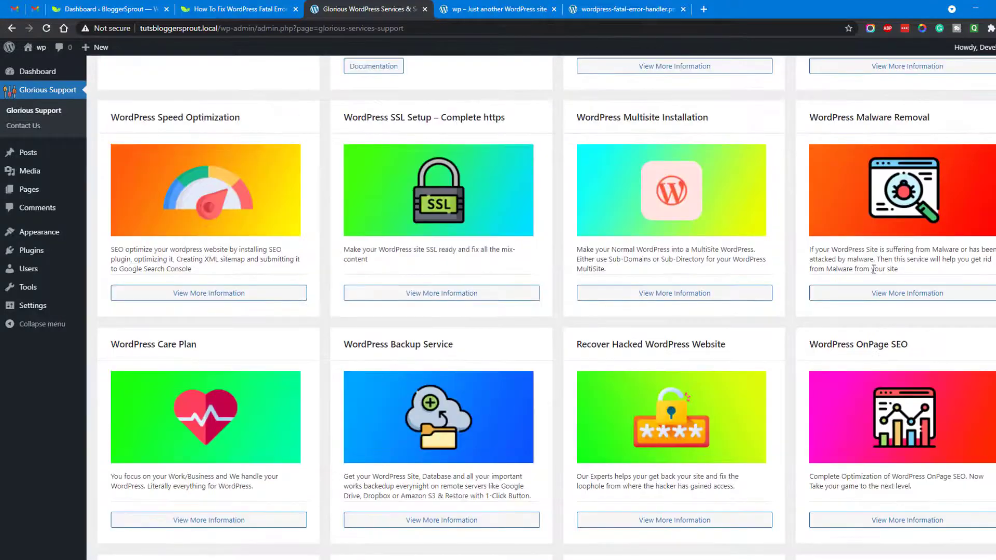
pyautogui.scroll(6, 874, 275)
pyautogui.scroll(4, 876, 275)
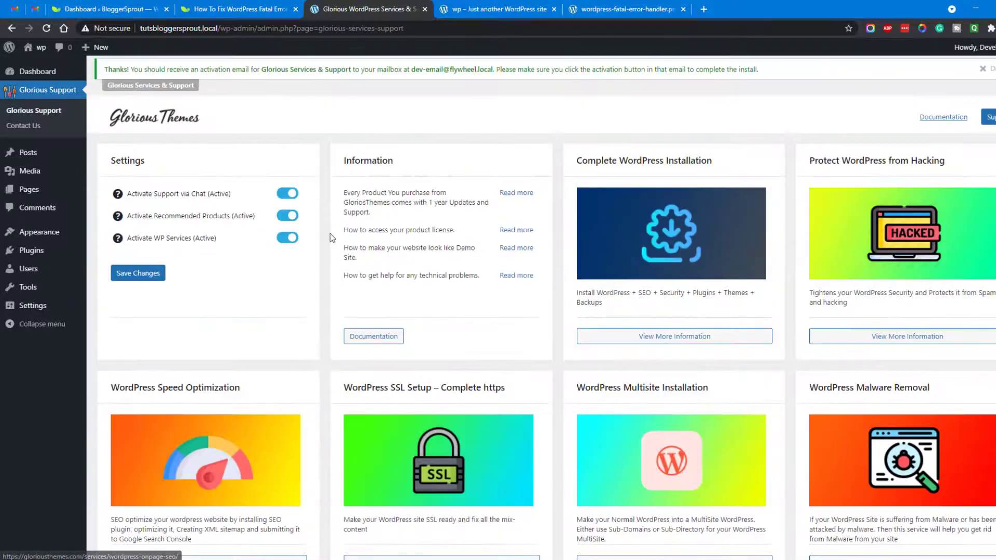
pyautogui.click(47, 74)
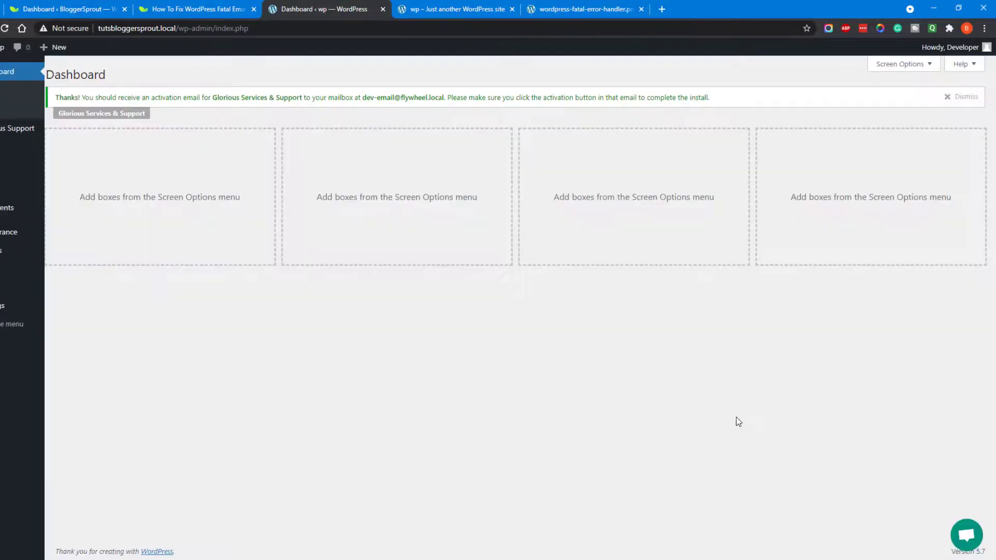
pyautogui.click(967, 538)
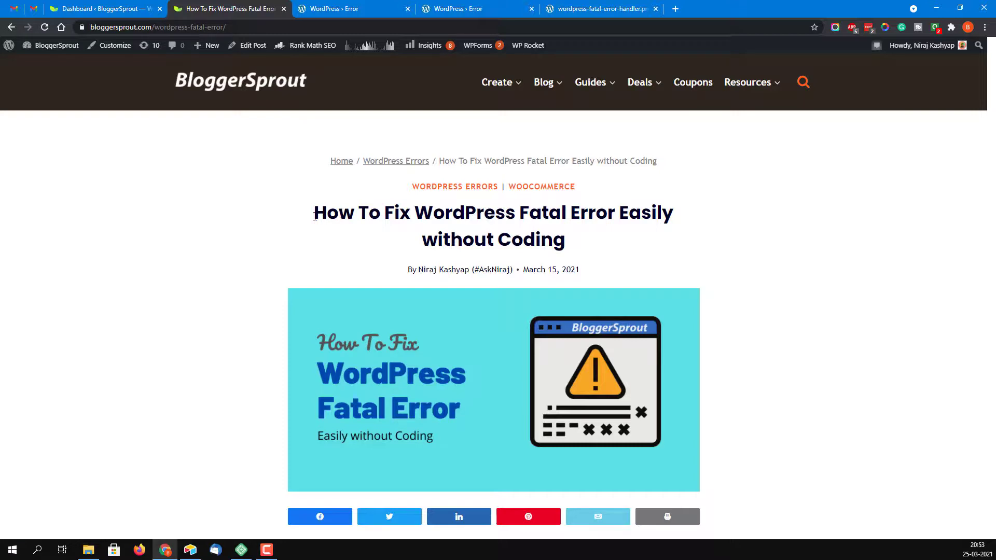
# Step: Read the title and introduction of the BloggerSprout article on fixing the WordPress fatal error without coding
pyautogui.moveTo(314, 216); pyautogui.dragTo(563, 240)
pyautogui.scroll(-5, 560, 228)
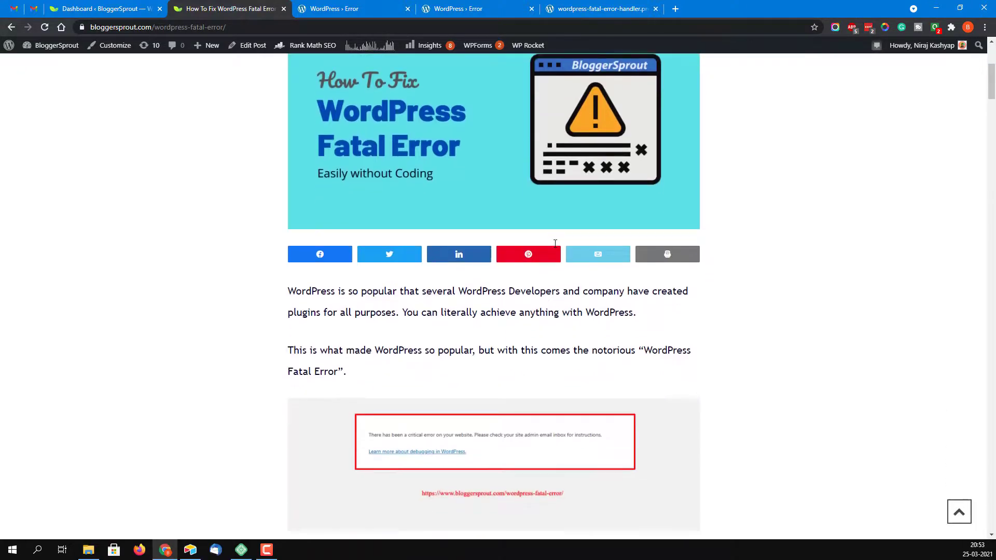